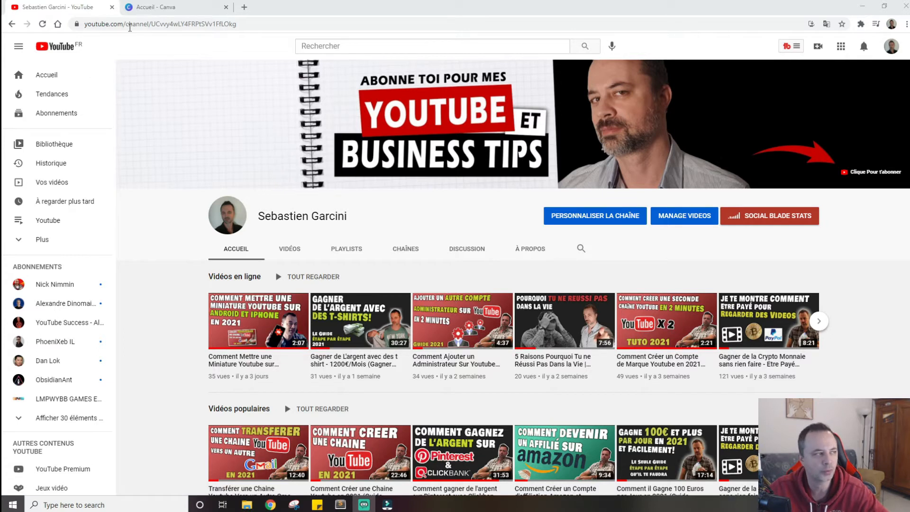
- Switch to Canva, search for "you" and open the YouTube channel art (Illustration de chaîne YouTube, 2560 × 1440 px) templates
{"action": "left_click", "coordinate": [154, 7]}
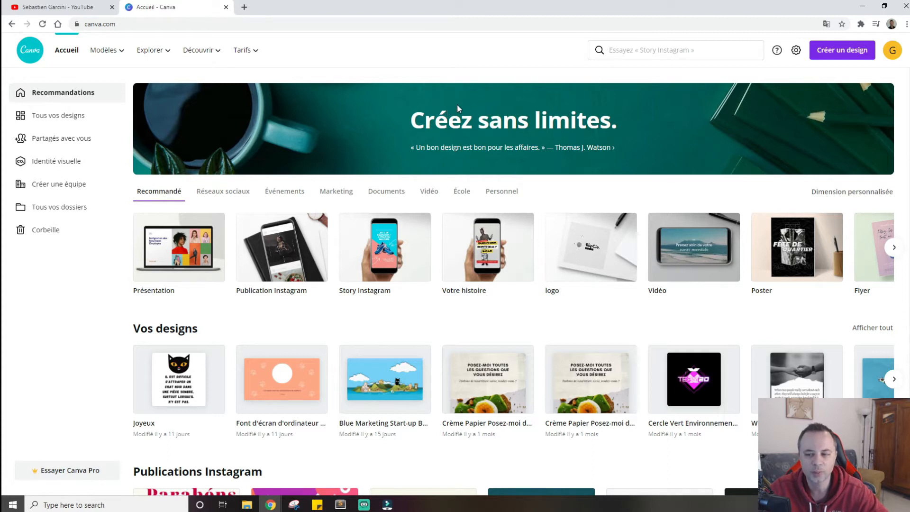
{"action": "left_click", "coordinate": [627, 53]}
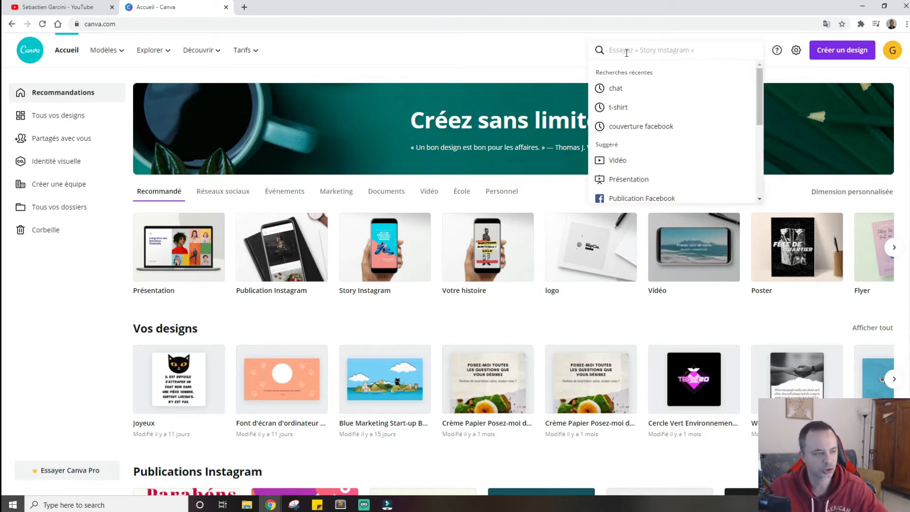
{"action": "type", "text": "you"}
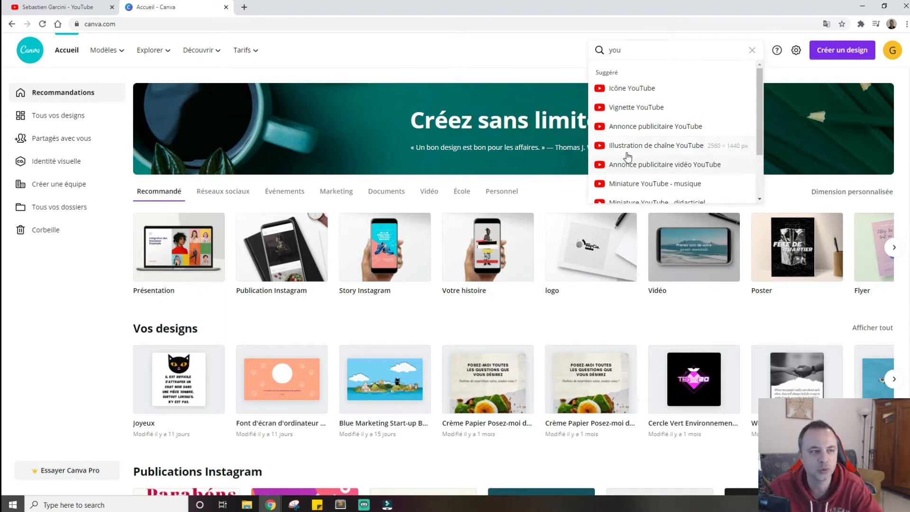
{"action": "left_click", "coordinate": [661, 156]}
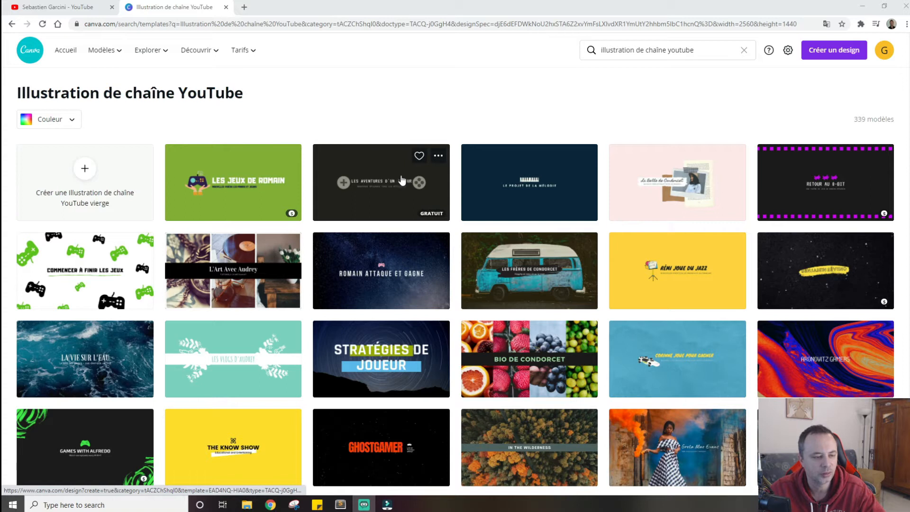
- Browse the channel art templates and create a blank YouTube channel art design
{"action": "scroll", "coordinate": [408, 171], "scroll_direction": "down", "scroll_amount": 3}
{"action": "scroll", "coordinate": [413, 165], "scroll_direction": "down", "scroll_amount": 5}
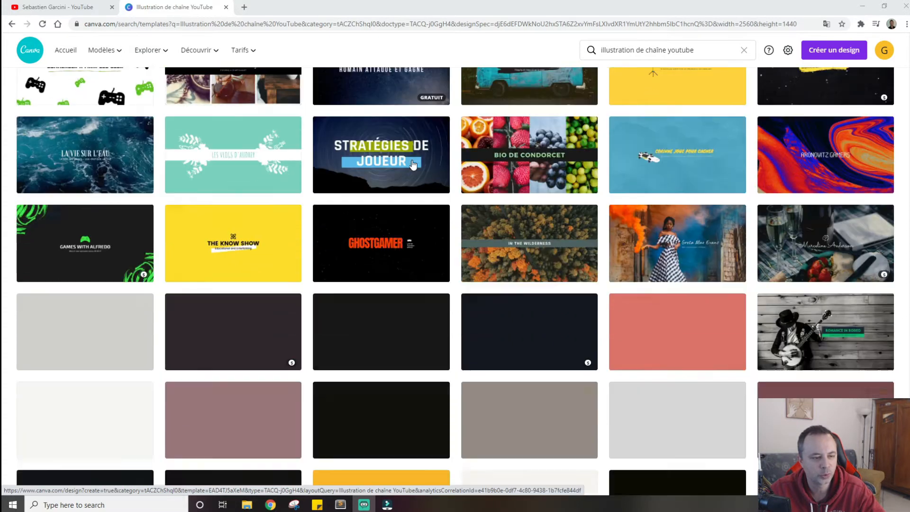
{"action": "scroll", "coordinate": [443, 151], "scroll_direction": "down", "scroll_amount": 12}
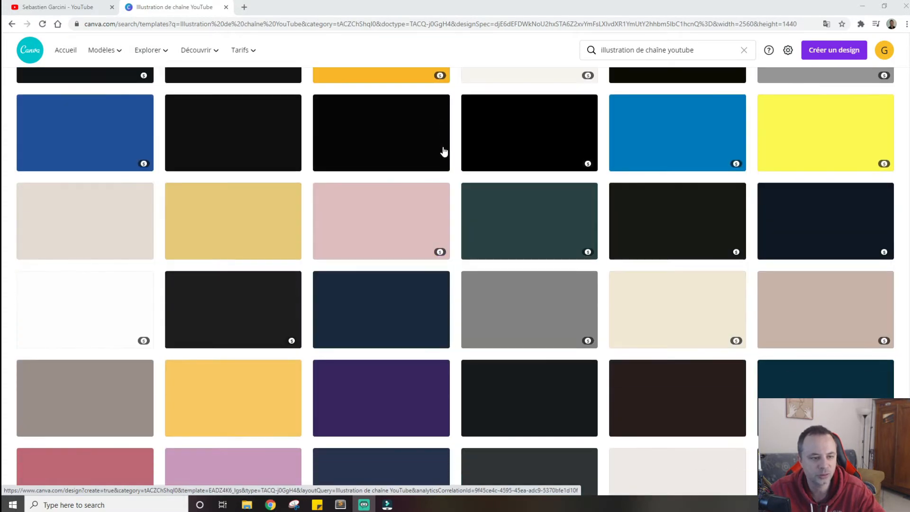
{"action": "scroll", "coordinate": [544, 132], "scroll_direction": "up", "scroll_amount": 18}
{"action": "scroll", "coordinate": [546, 132], "scroll_direction": "up", "scroll_amount": 2}
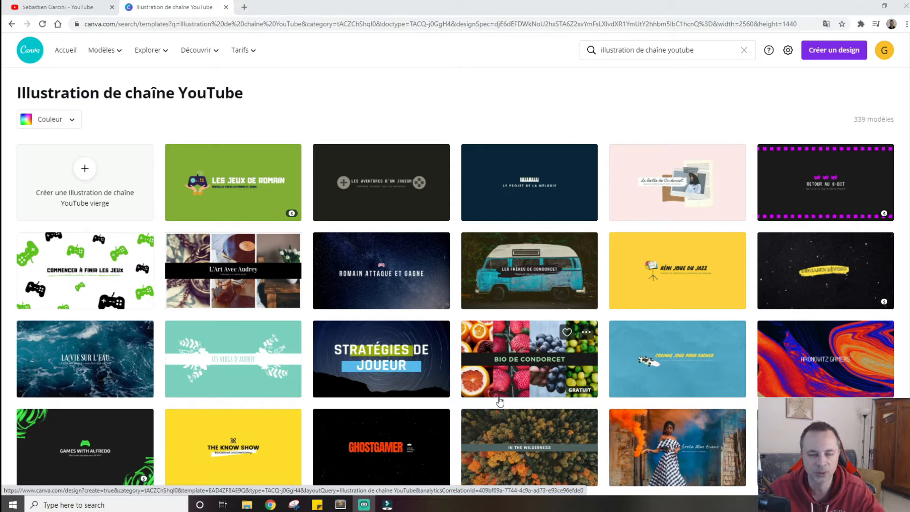
{"action": "left_click", "coordinate": [105, 191]}
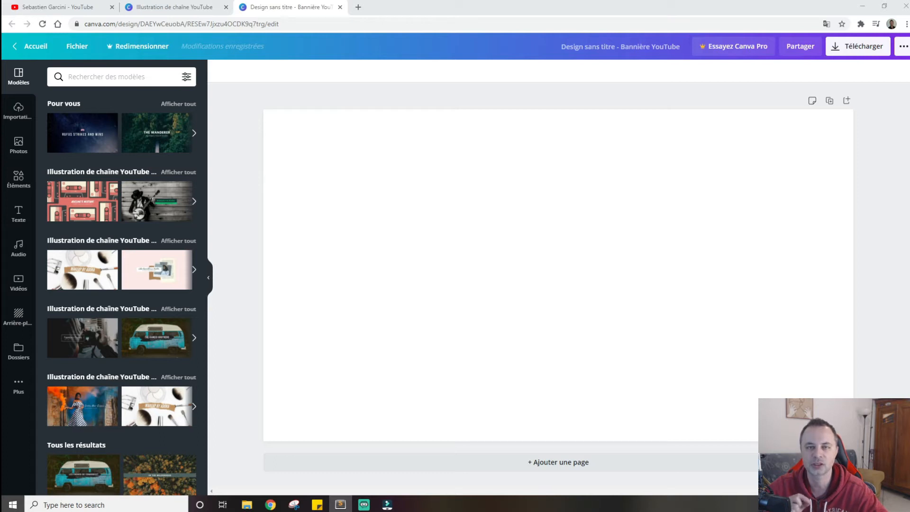
{"action": "left_click", "coordinate": [359, 7]}
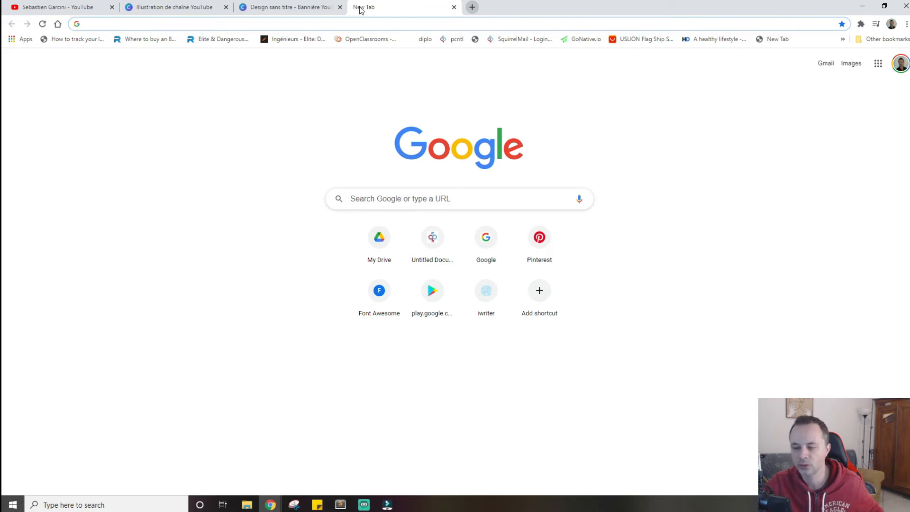
{"action": "left_click", "coordinate": [287, 22]}
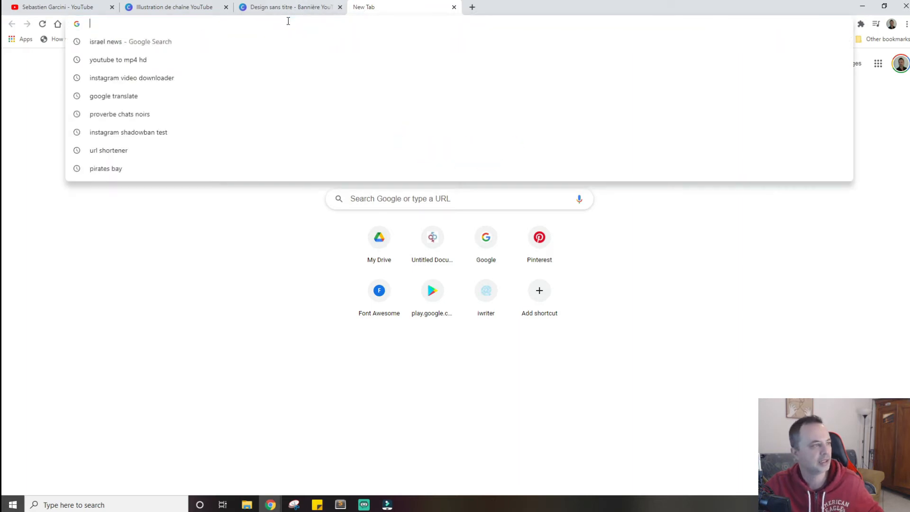
{"action": "type", "text": "https://cutt.ly/AzKEuPQ"}
{"action": "key", "text": "Return"}
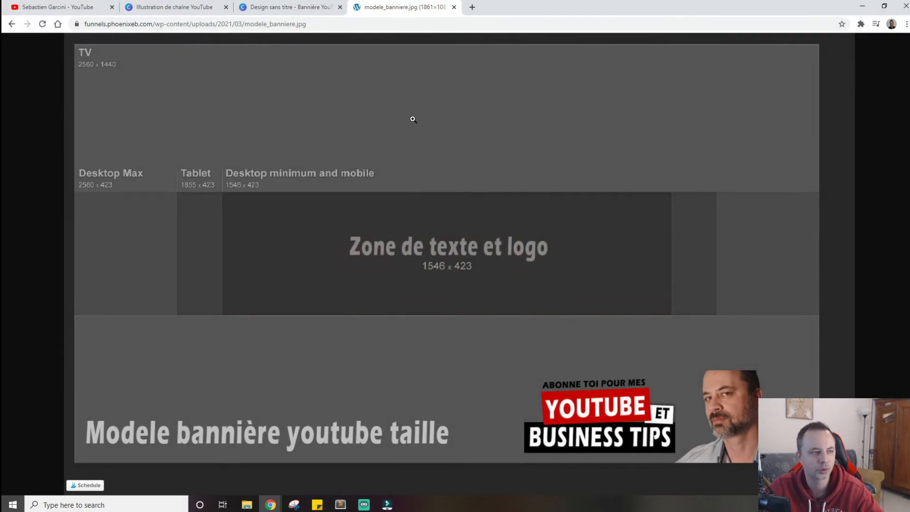
- Save the banner size template image as modele_banniere.jpg in the Downloads (F:) location
{"action": "right_click", "coordinate": [380, 124]}
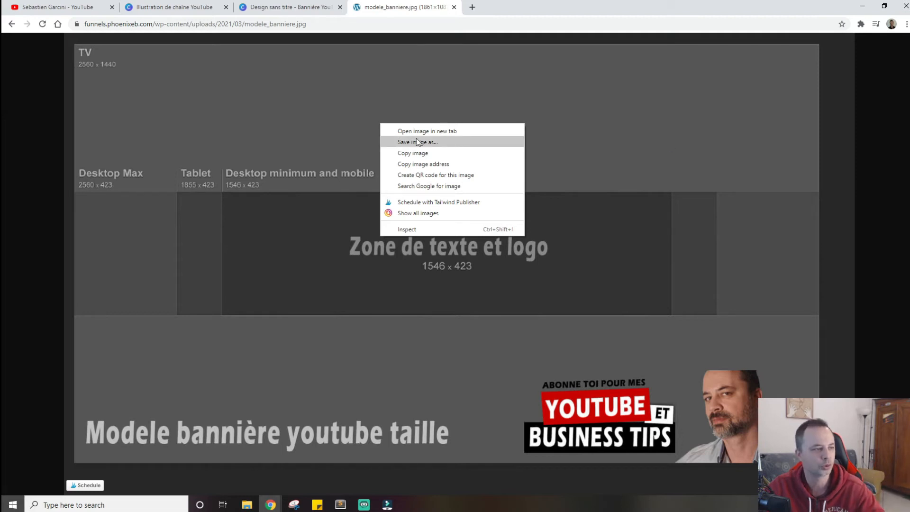
{"action": "right_click", "coordinate": [585, 122]}
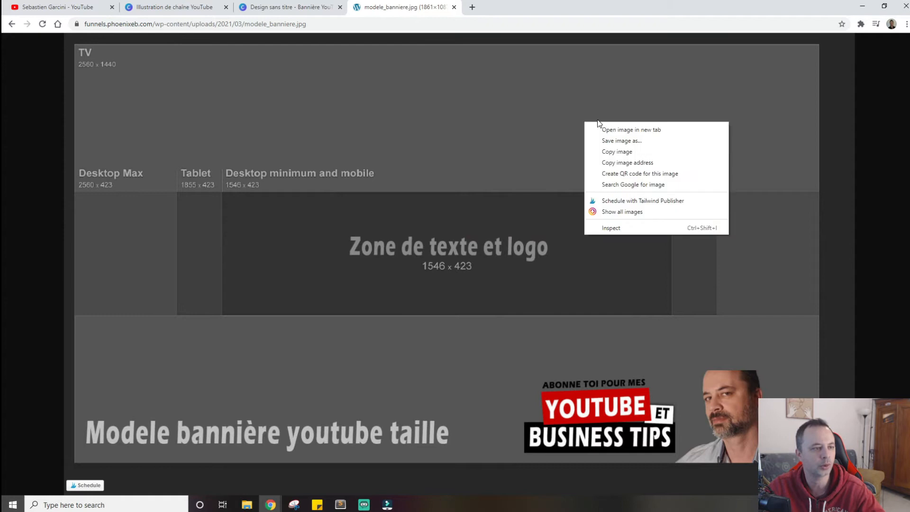
{"action": "left_click", "coordinate": [638, 142]}
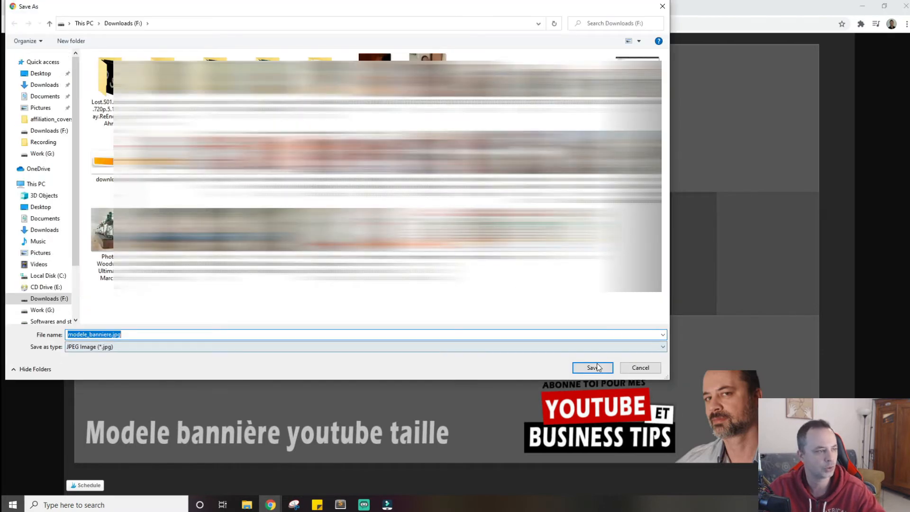
{"action": "left_click", "coordinate": [596, 368]}
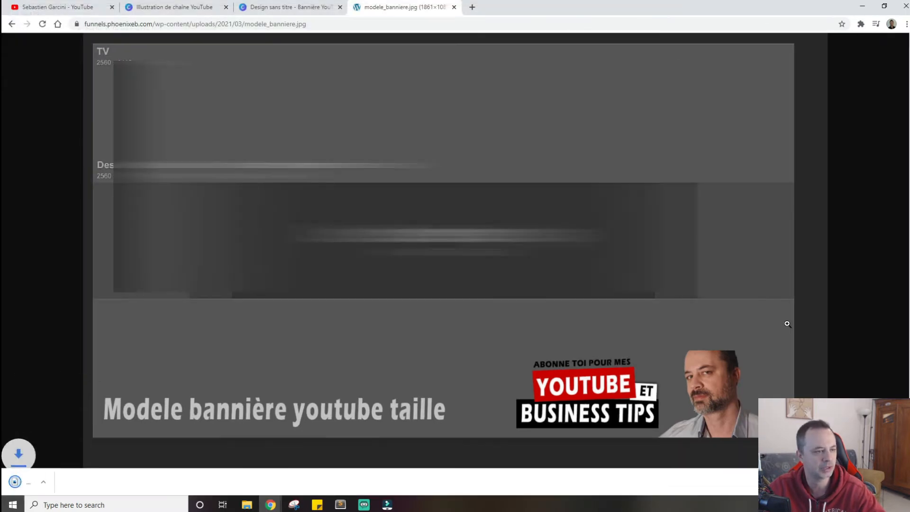
- Return to the blank banner design and add the downloaded modele_banniere.jpg from its folder onto the page
{"action": "key", "text": "ctrl+j"}
{"action": "left_click", "coordinate": [170, 7]}
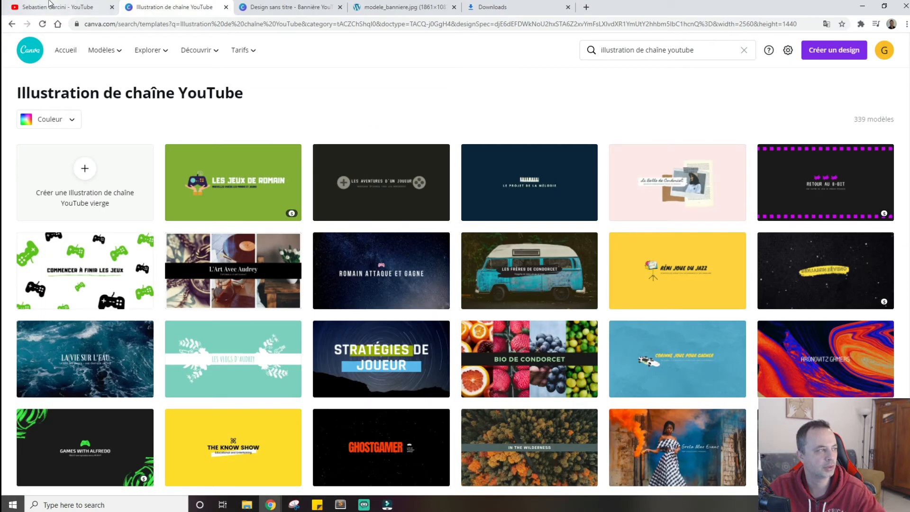
{"action": "left_click", "coordinate": [290, 7]}
{"action": "left_click_drag", "start_coordinate": [909, 107], "coordinate": [743, 127]}
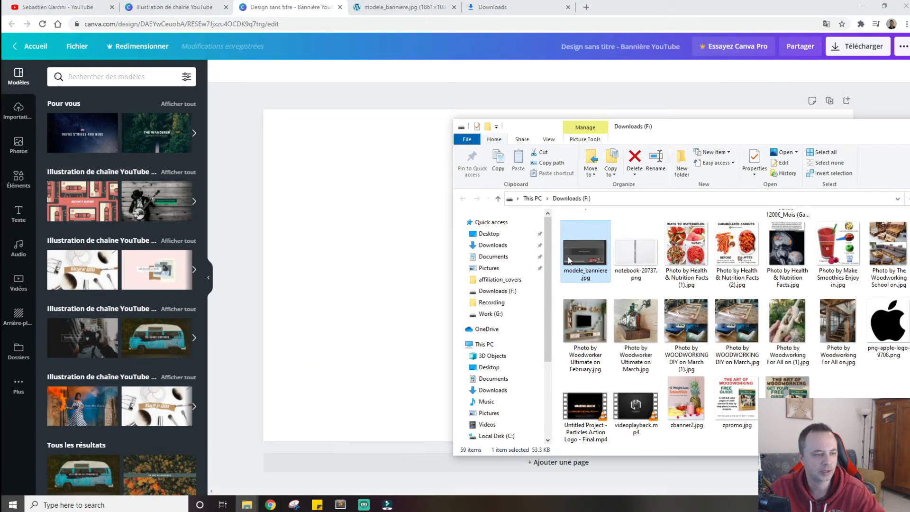
{"action": "left_click_drag", "start_coordinate": [581, 256], "coordinate": [327, 241]}
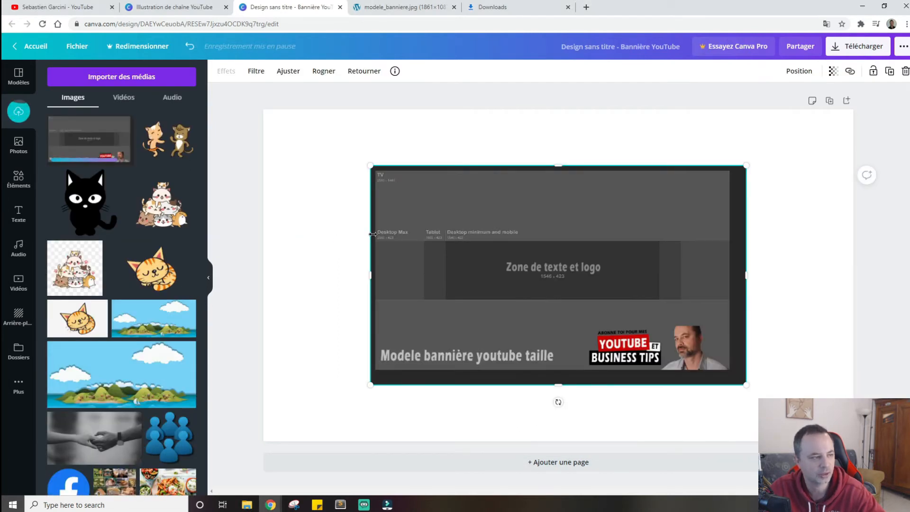
- Position and enlarge the size template image so its dark border falls outside the page and its zones fill the banner
{"action": "left_click_drag", "start_coordinate": [467, 222], "coordinate": [361, 167]}
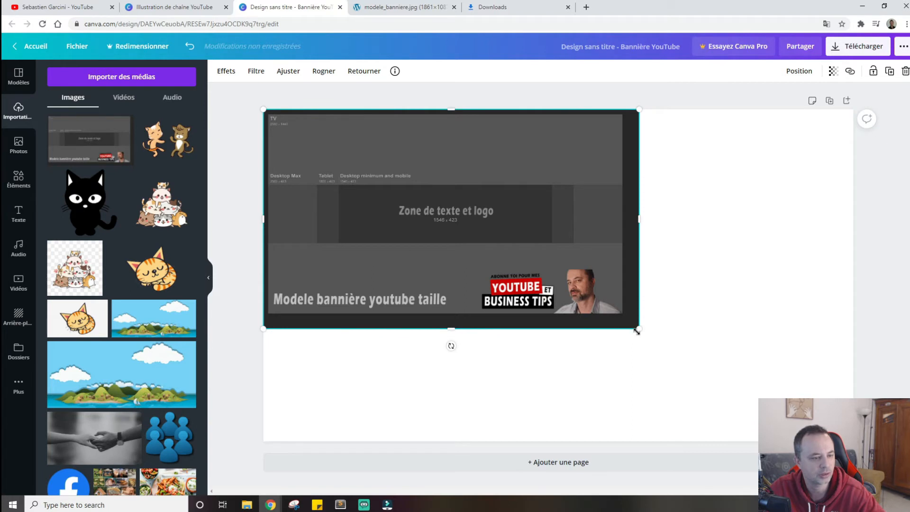
{"action": "left_click_drag", "start_coordinate": [637, 327], "coordinate": [854, 453]}
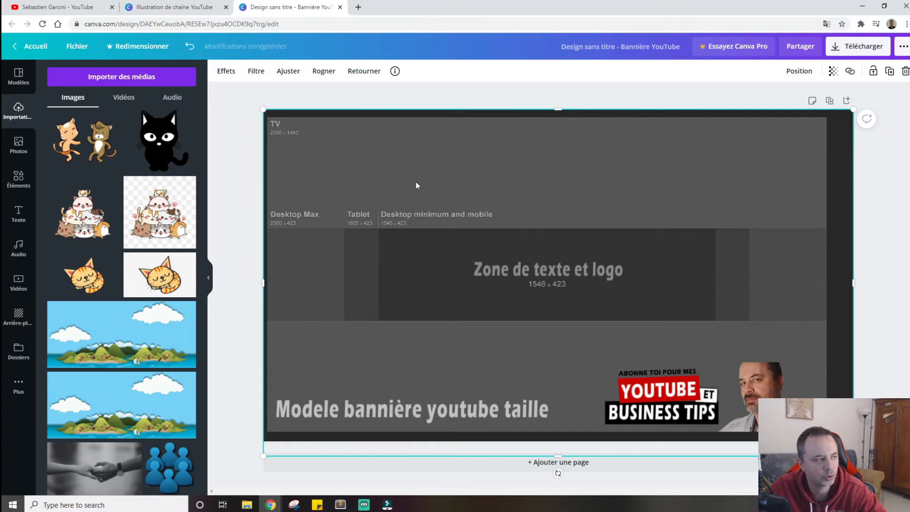
{"action": "left_click_drag", "start_coordinate": [274, 115], "coordinate": [258, 104]}
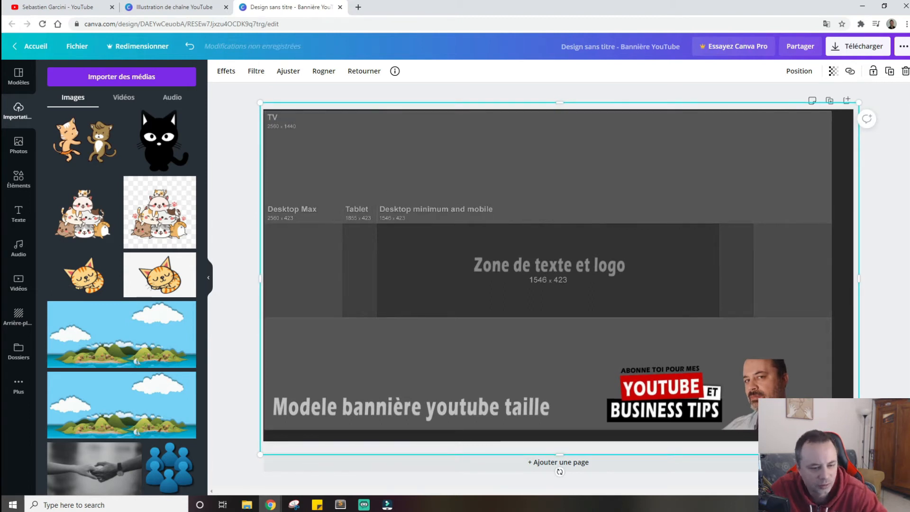
{"action": "left_click_drag", "start_coordinate": [859, 455], "coordinate": [882, 468]}
{"action": "key", "text": "Up"}
{"action": "key", "text": "Up"}
{"action": "key", "text": "Up"}
{"action": "key", "text": "Up"}
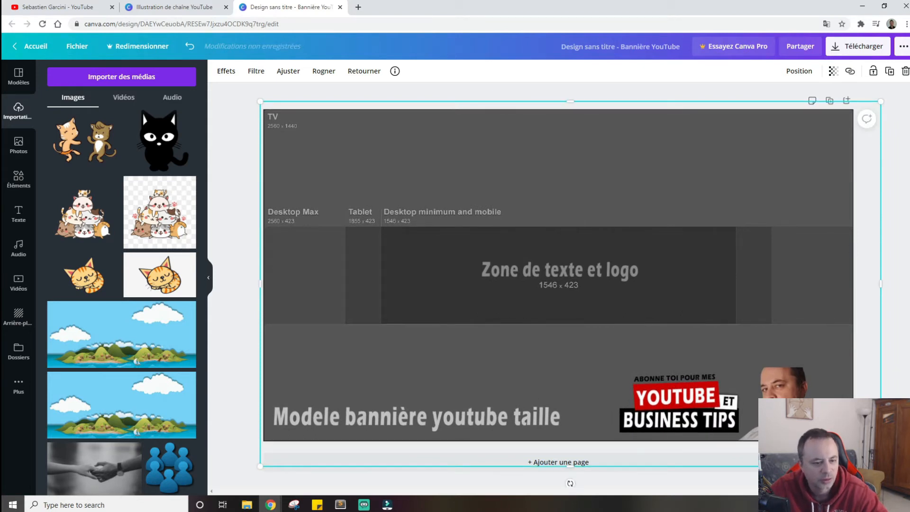
{"action": "left_click", "coordinate": [898, 360]}
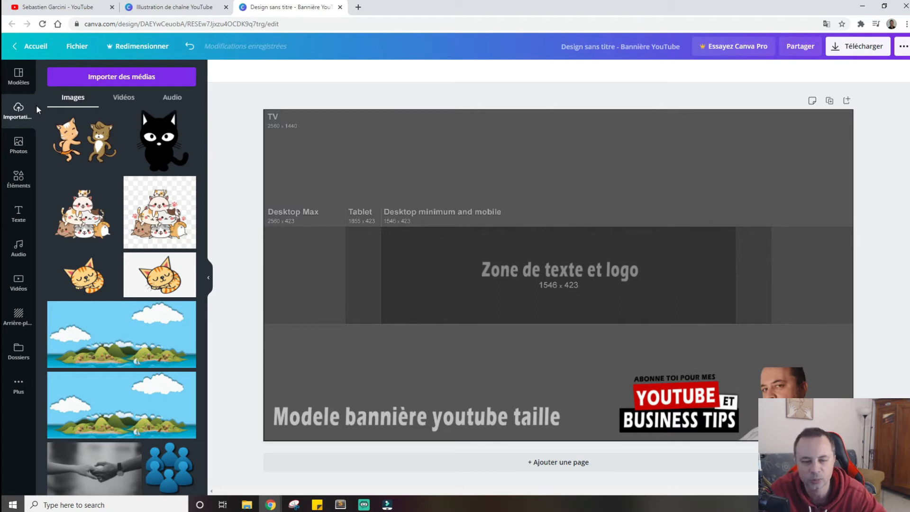
- Add a square shape and stretch it to cover the whole banner page
{"action": "left_click", "coordinate": [19, 179]}
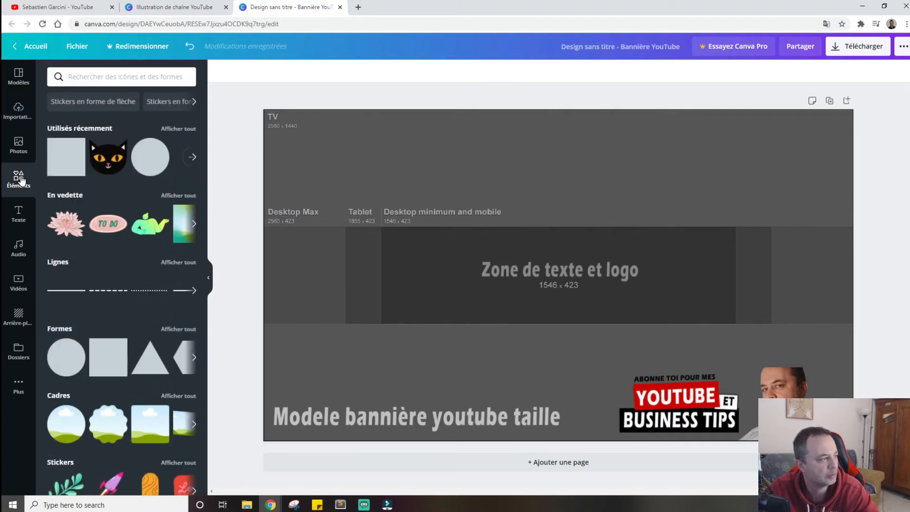
{"action": "left_click", "coordinate": [64, 157]}
{"action": "left_click_drag", "start_coordinate": [483, 233], "coordinate": [295, 162]}
{"action": "left_click_drag", "start_coordinate": [448, 292], "coordinate": [644, 415]}
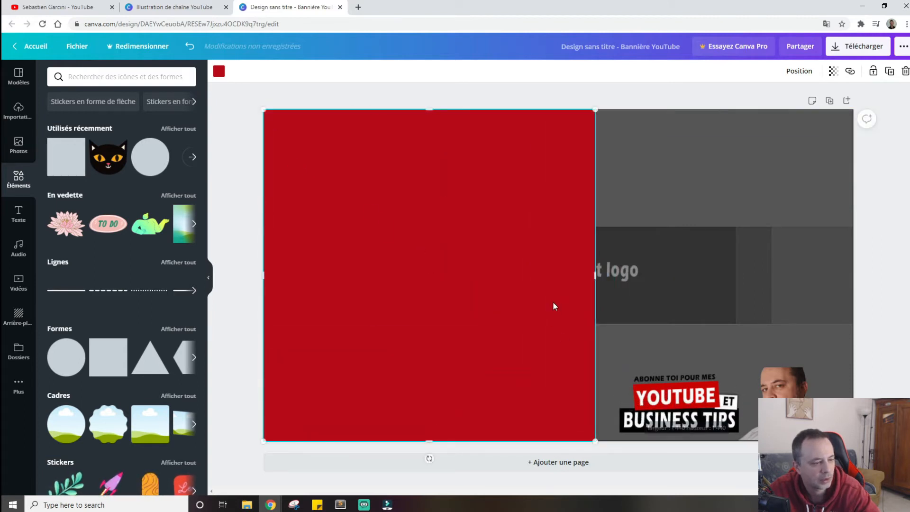
{"action": "left_click_drag", "start_coordinate": [596, 275], "coordinate": [853, 273]}
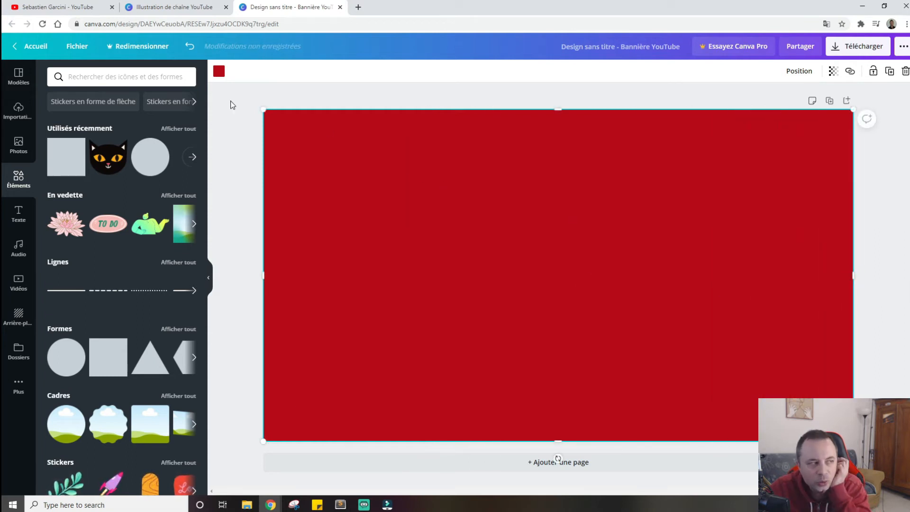
- Recolour the full-page shape light grey and set its transparency to 60
{"action": "left_click", "coordinate": [219, 73]}
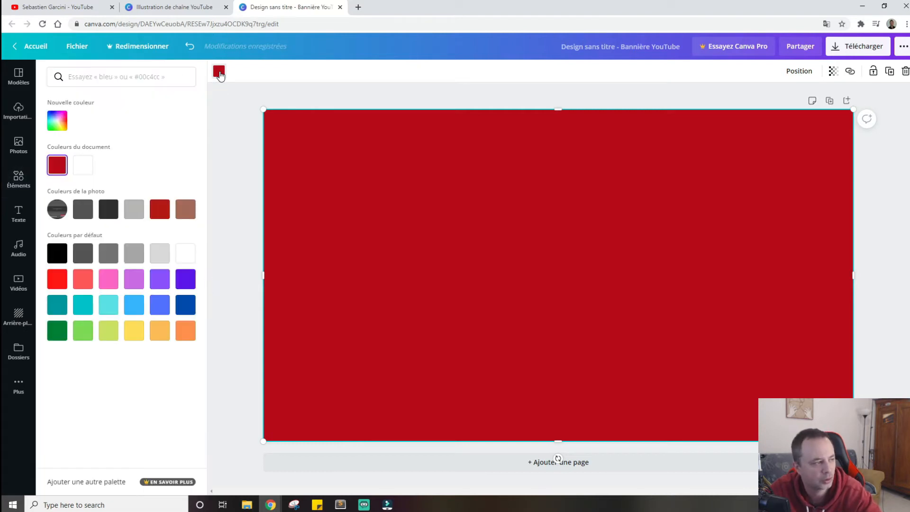
{"action": "left_click", "coordinate": [161, 256]}
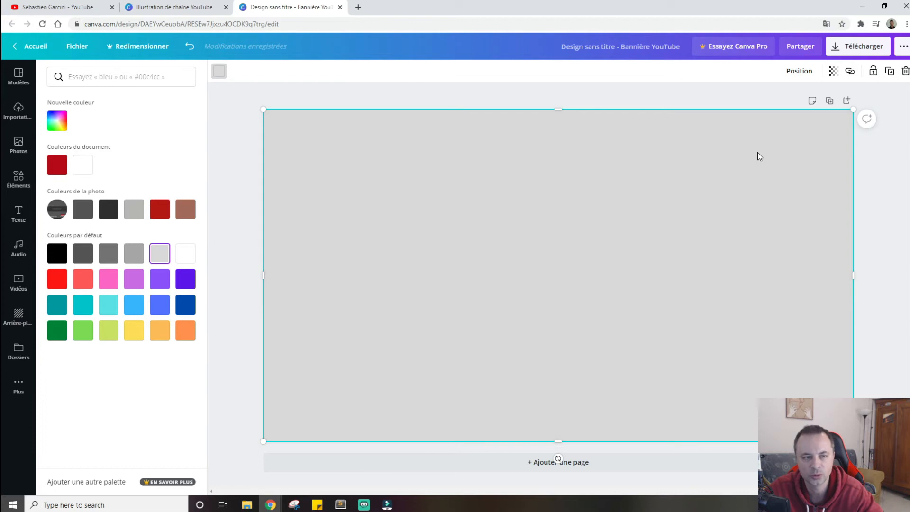
{"action": "left_click", "coordinate": [833, 75]}
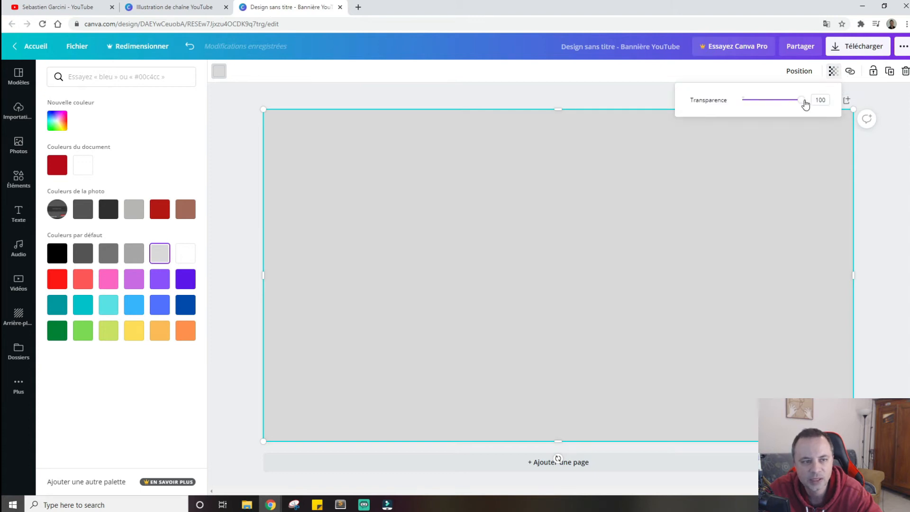
{"action": "left_click_drag", "start_coordinate": [805, 103], "coordinate": [779, 104]}
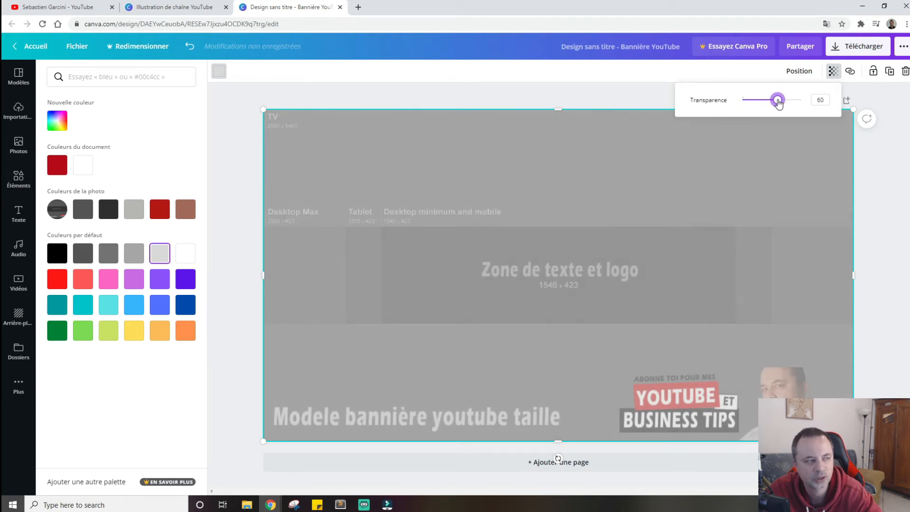
{"action": "left_click", "coordinate": [888, 168]}
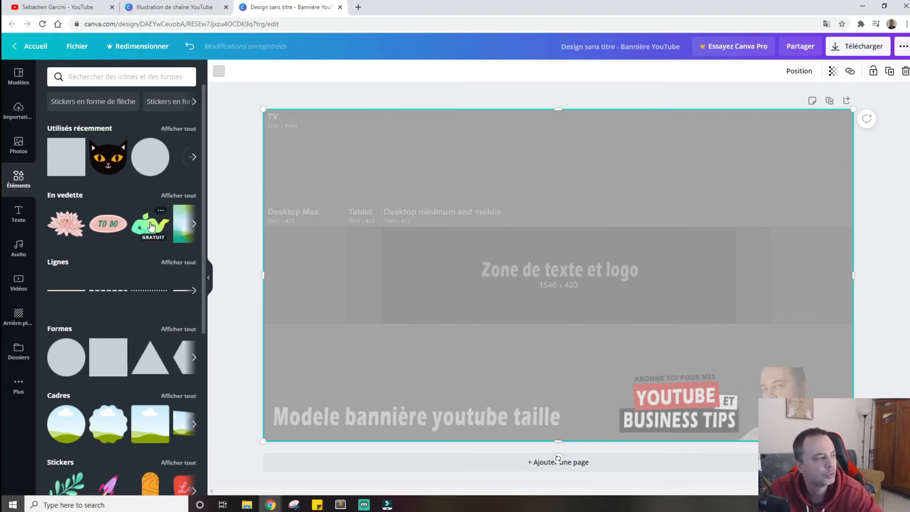
- Place the uploaded cut-out photo of the seated man onto the banner
{"action": "scroll", "coordinate": [117, 183], "scroll_direction": "down", "scroll_amount": 3}
{"action": "scroll", "coordinate": [118, 180], "scroll_direction": "up", "scroll_amount": 3}
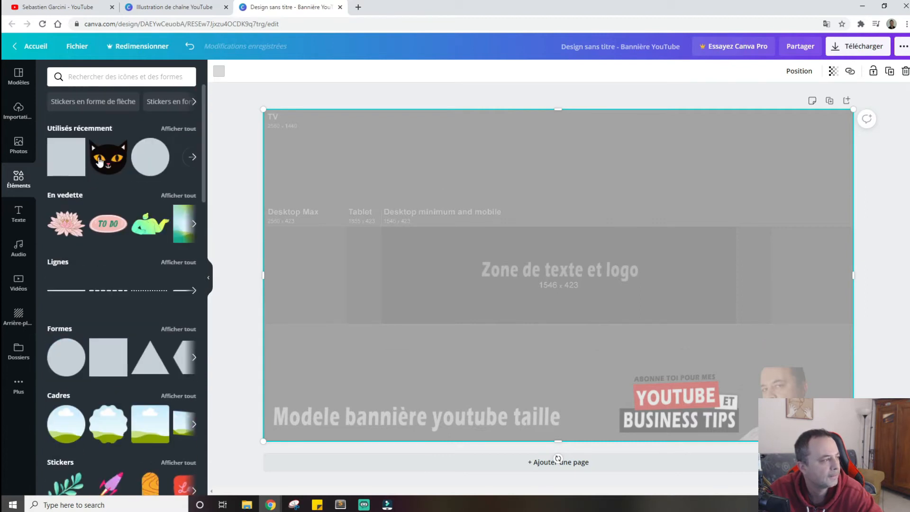
{"action": "left_click", "coordinate": [19, 148]}
{"action": "left_click", "coordinate": [18, 110]}
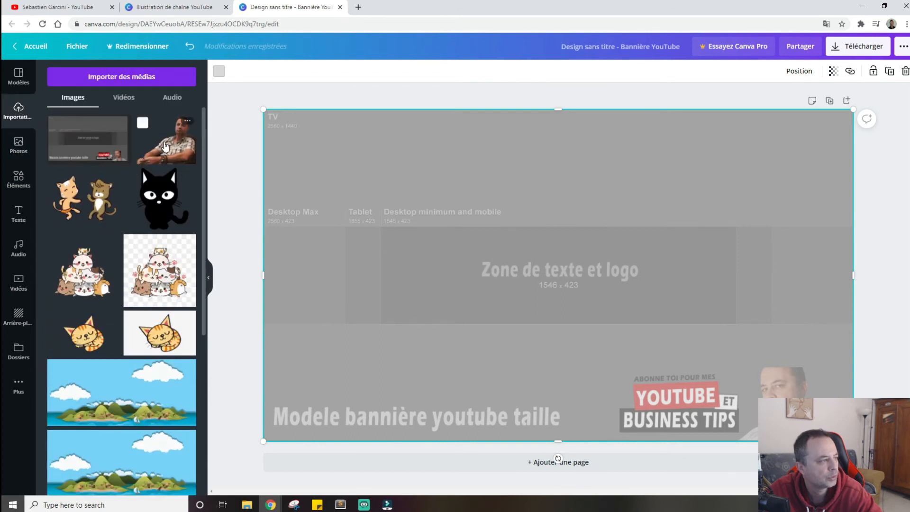
{"action": "left_click_drag", "start_coordinate": [165, 146], "coordinate": [570, 283]}
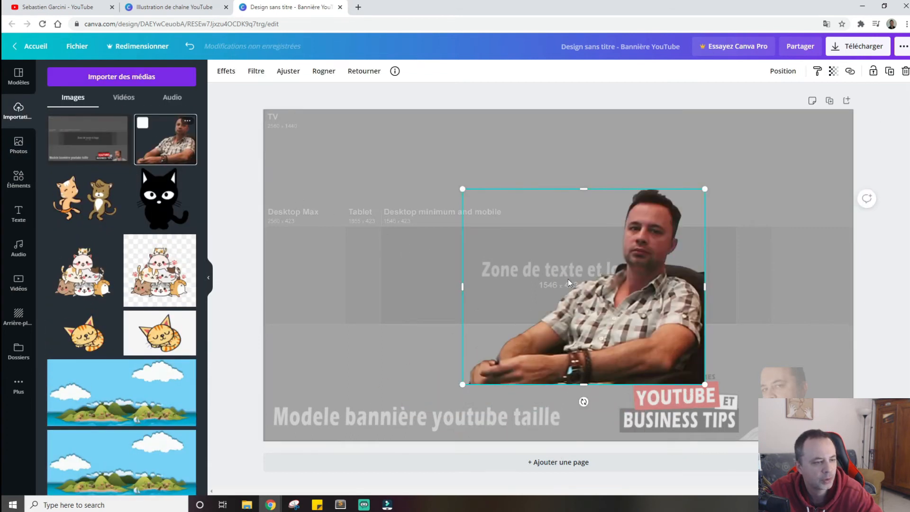
- Shrink the seated man's photo and move it to the right end of the text and logo zone
{"action": "left_click_drag", "start_coordinate": [644, 265], "coordinate": [696, 203]}
{"action": "left_click_drag", "start_coordinate": [759, 128], "coordinate": [635, 228]}
{"action": "left_click_drag", "start_coordinate": [592, 264], "coordinate": [689, 296]}
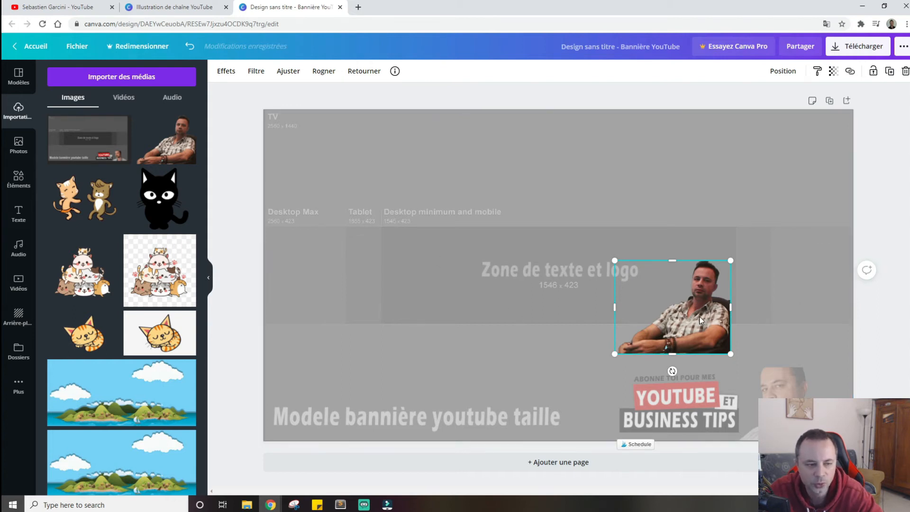
- Realign the grey shape over the whole page and fit the seated man's photo inside the right end of the text and logo zone
{"action": "left_click_drag", "start_coordinate": [700, 317], "coordinate": [807, 285]}
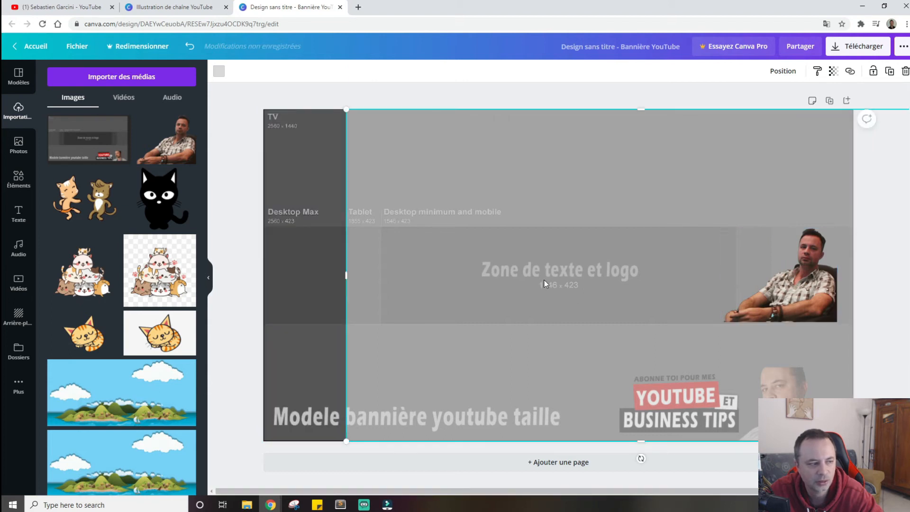
{"action": "left_click_drag", "start_coordinate": [544, 281], "coordinate": [462, 280]}
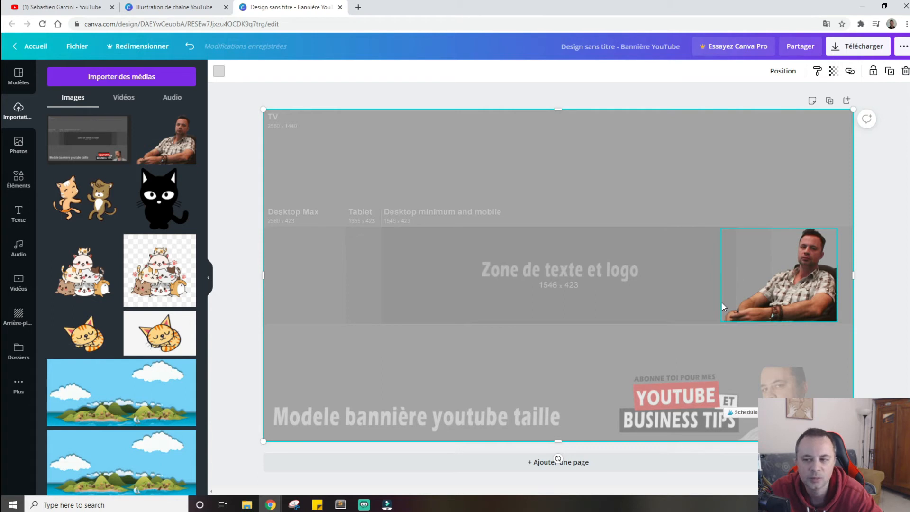
{"action": "left_click_drag", "start_coordinate": [806, 282], "coordinate": [704, 283]}
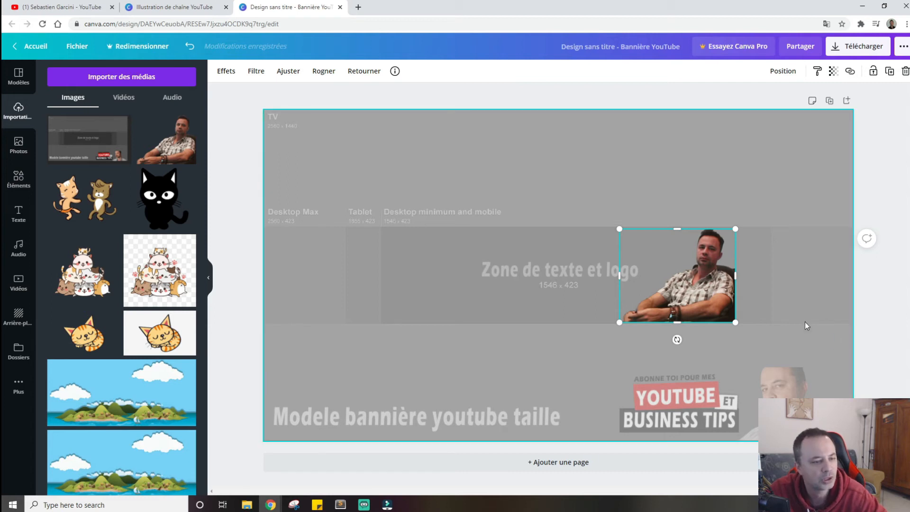
{"action": "left_click", "coordinate": [874, 346]}
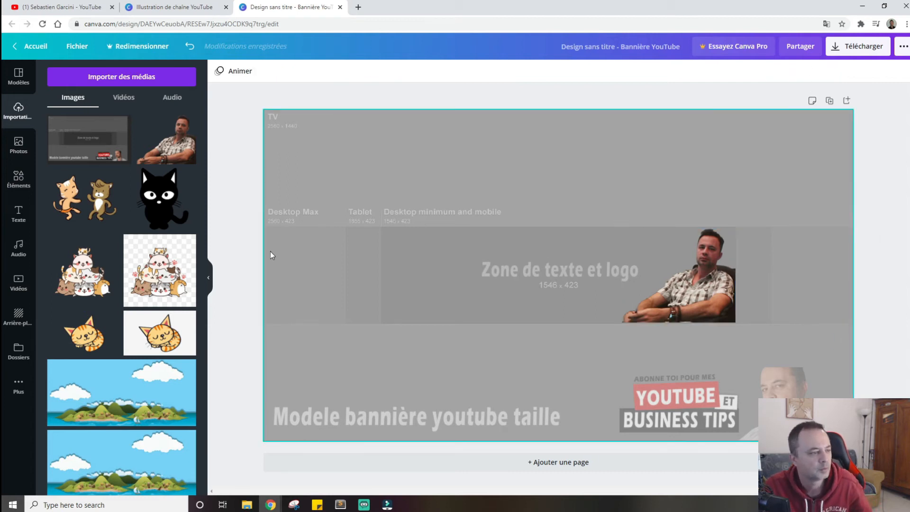
- Add a heading reading "Reussir sur youtube" in the text and logo zone
{"action": "left_click", "coordinate": [19, 212]}
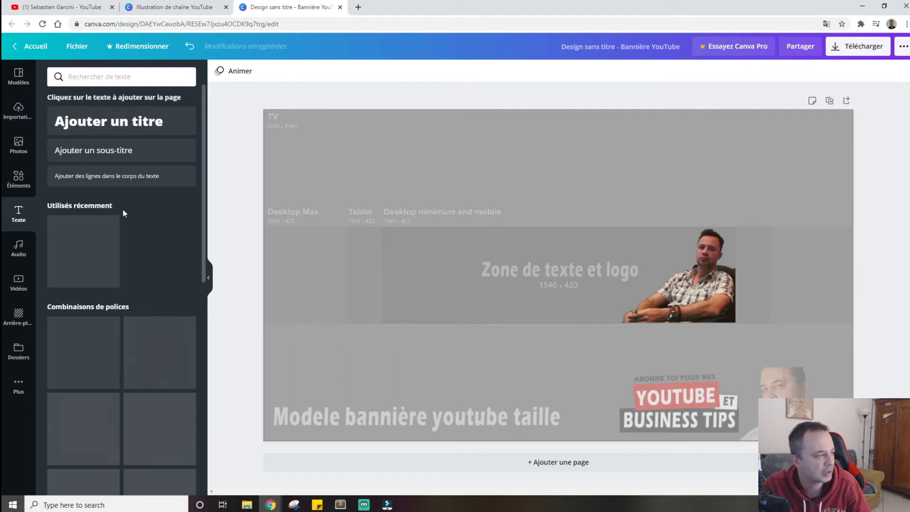
{"action": "left_click_drag", "start_coordinate": [109, 123], "coordinate": [441, 229]}
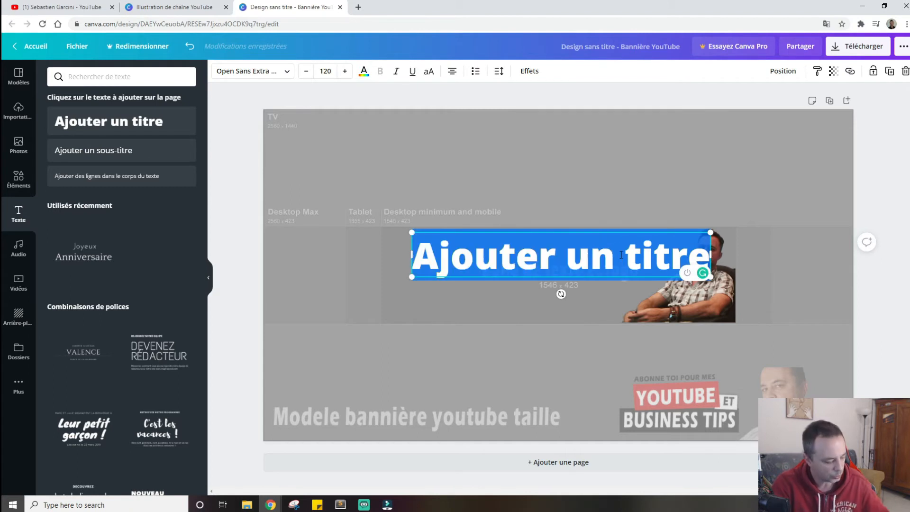
{"action": "type", "text": "Re"}
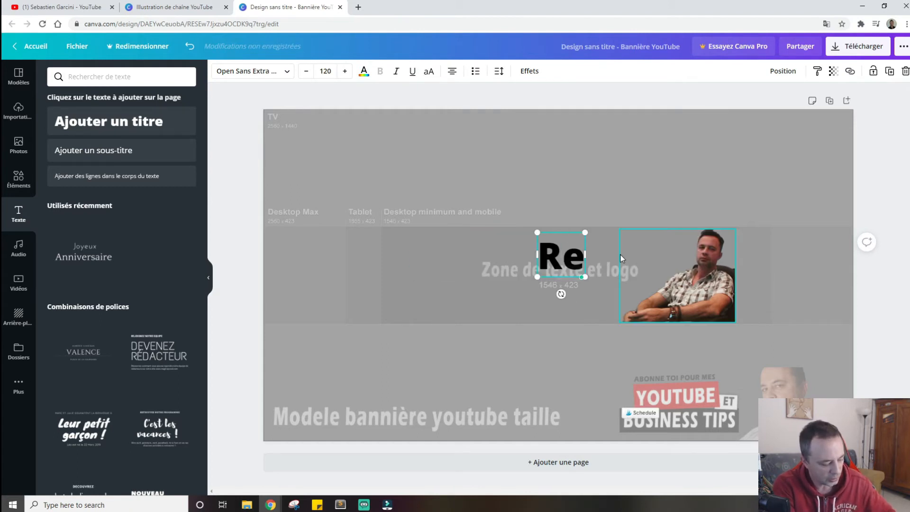
{"action": "type", "text": "ussir"}
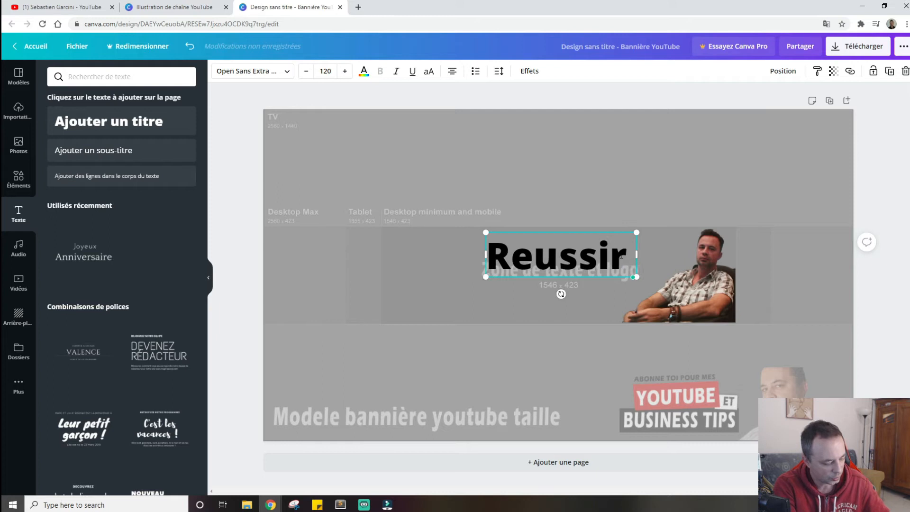
{"action": "type", "text": " sur youtube"}
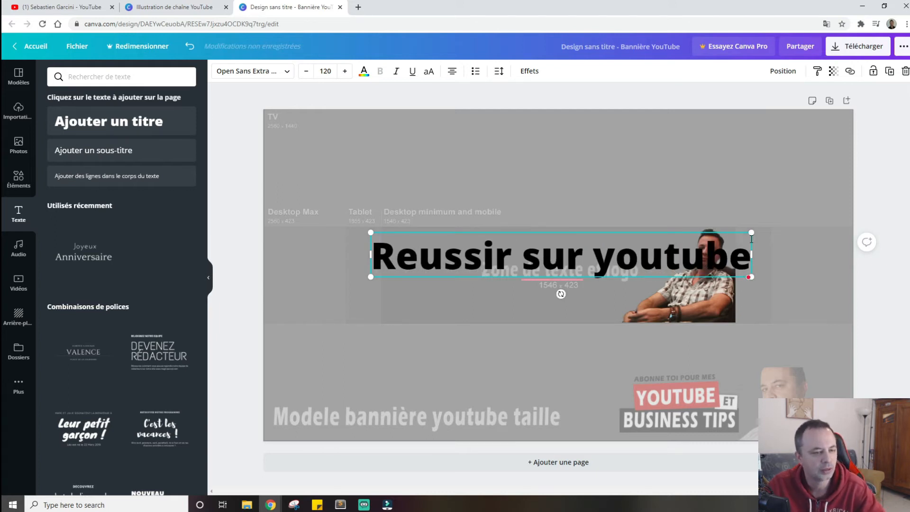
{"action": "left_click", "coordinate": [808, 209]}
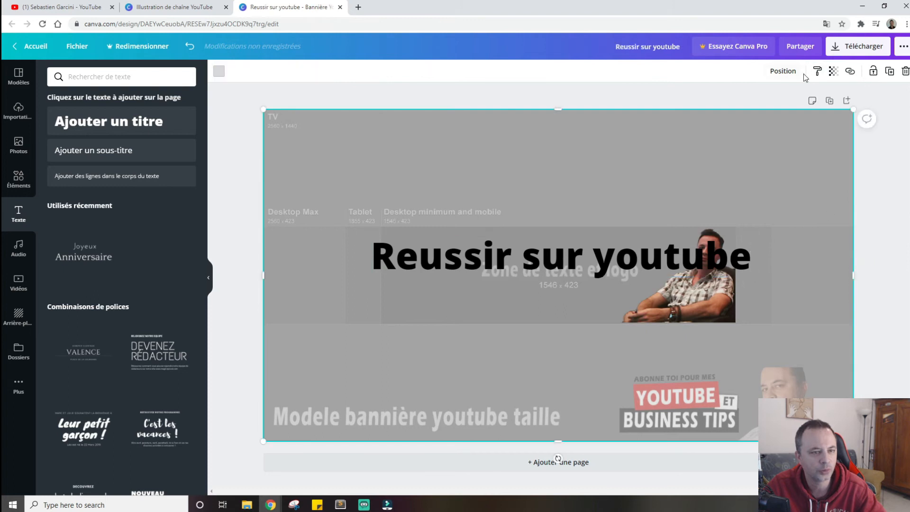
- Make the grey shape almost opaque, and shrink the heading to size 92.2 and place it beside the man's head
{"action": "left_click", "coordinate": [834, 71]}
{"action": "left_click_drag", "start_coordinate": [777, 101], "coordinate": [801, 110]}
{"action": "left_click", "coordinate": [689, 262]}
{"action": "left_click_drag", "start_coordinate": [753, 277], "coordinate": [663, 267]}
{"action": "left_click_drag", "start_coordinate": [606, 252], "coordinate": [628, 243]}
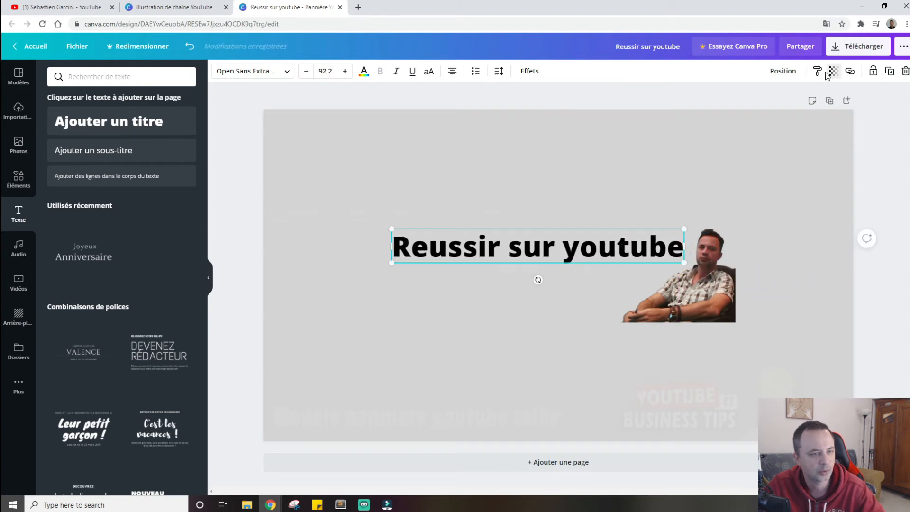
- Reduce the grey shape's transparency value to 38 to reveal the size template and check the heading against its text zone
{"action": "left_click", "coordinate": [834, 71]}
{"action": "left_click_drag", "start_coordinate": [800, 101], "coordinate": [766, 108]}
{"action": "left_click", "coordinate": [797, 166]}
{"action": "left_click", "coordinate": [833, 72]}
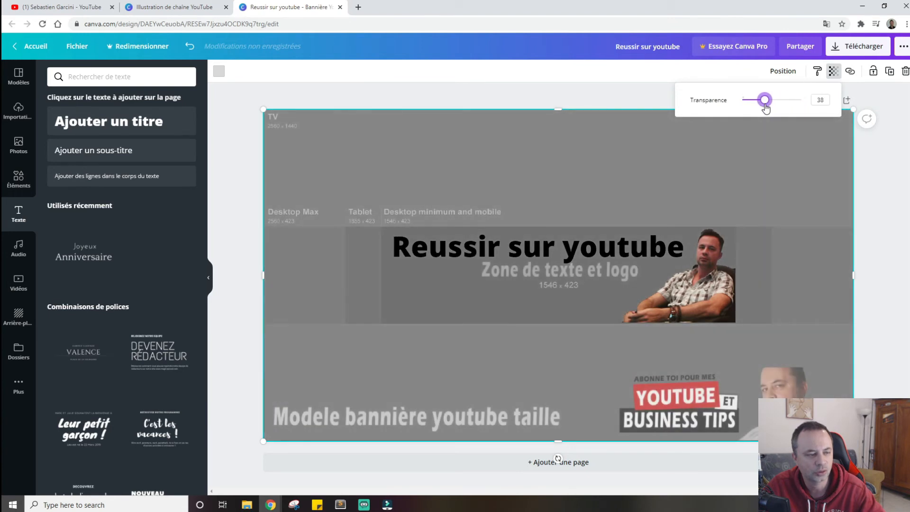
{"action": "left_click", "coordinate": [615, 249]}
{"action": "left_click_drag", "start_coordinate": [584, 246], "coordinate": [585, 246]}
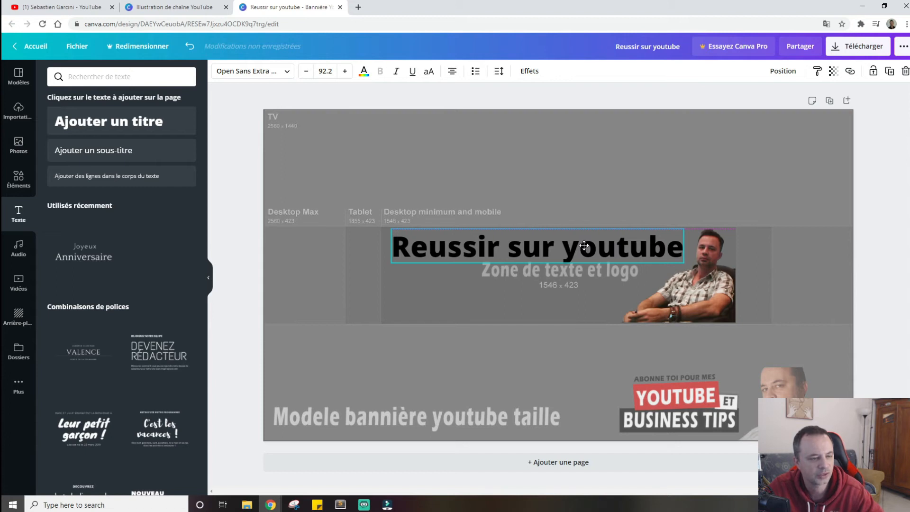
{"action": "left_click", "coordinate": [806, 316]}
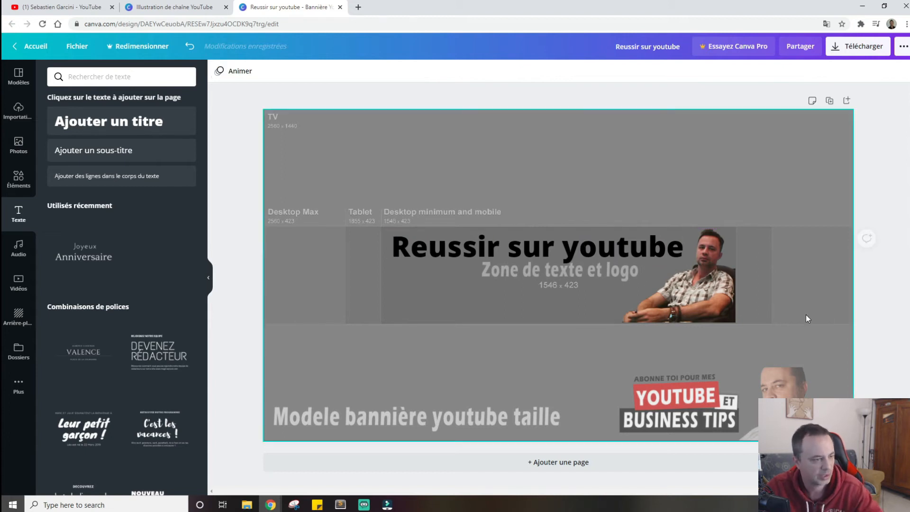
- Add a subheading reading "Trucs et astuces pour reussir sur youtube" below the heading, broken onto two lines after "pour"
{"action": "left_click", "coordinate": [96, 151]}
{"action": "left_click", "coordinate": [533, 276]}
{"action": "triple_click", "coordinate": [534, 276]}
{"action": "type", "text": "Tr"}
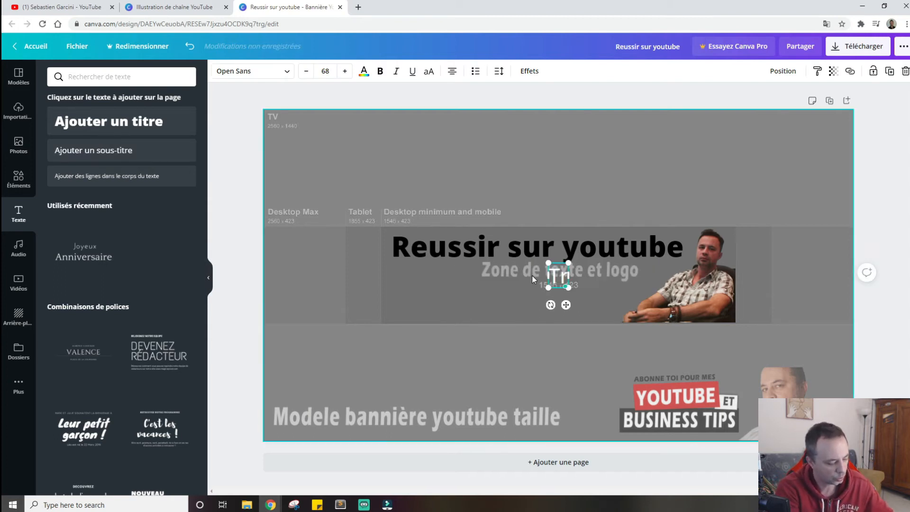
{"action": "type", "text": "ucs et astuces"}
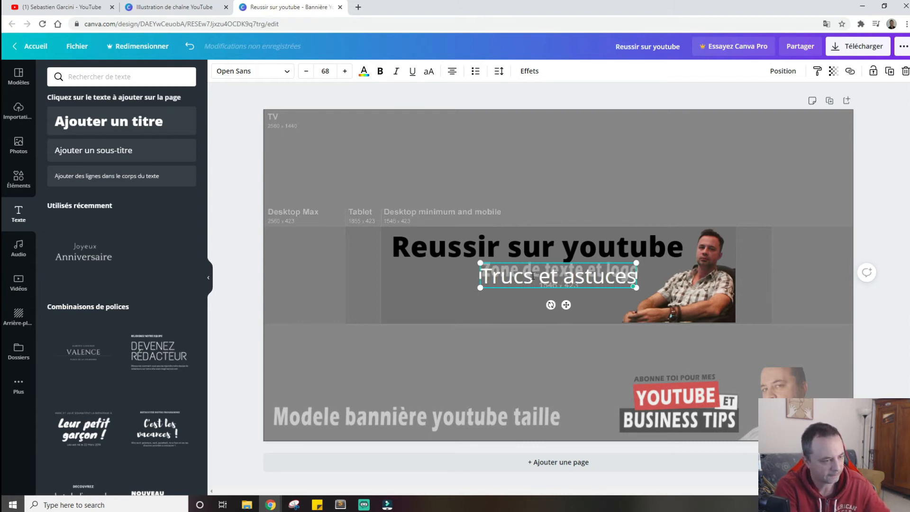
{"action": "type", "text": " pou"}
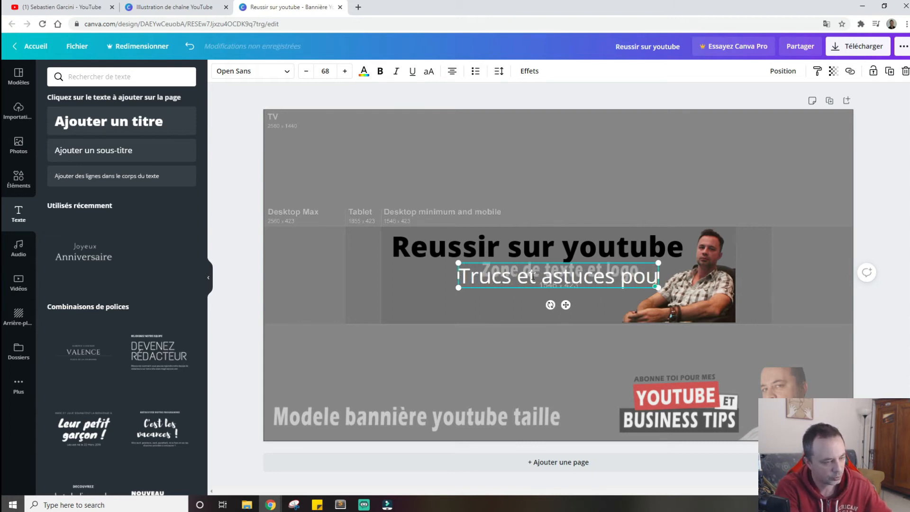
{"action": "type", "text": "r reurr"}
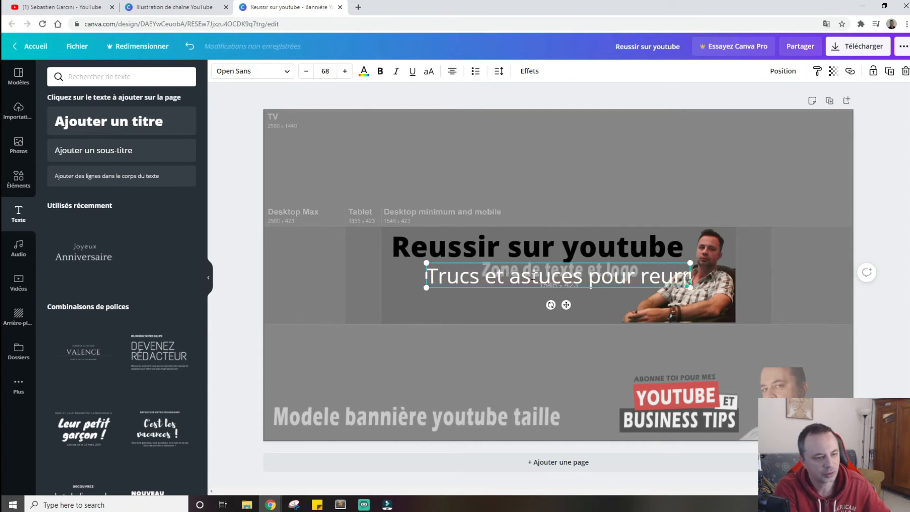
{"action": "key", "text": "BackSpace"}
{"action": "key", "text": "BackSpace"}
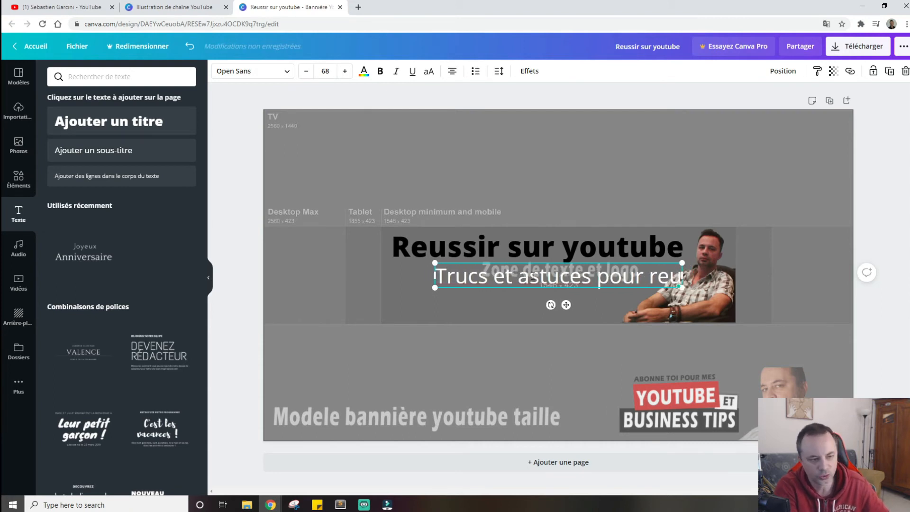
{"action": "type", "text": "ssir sur yout"}
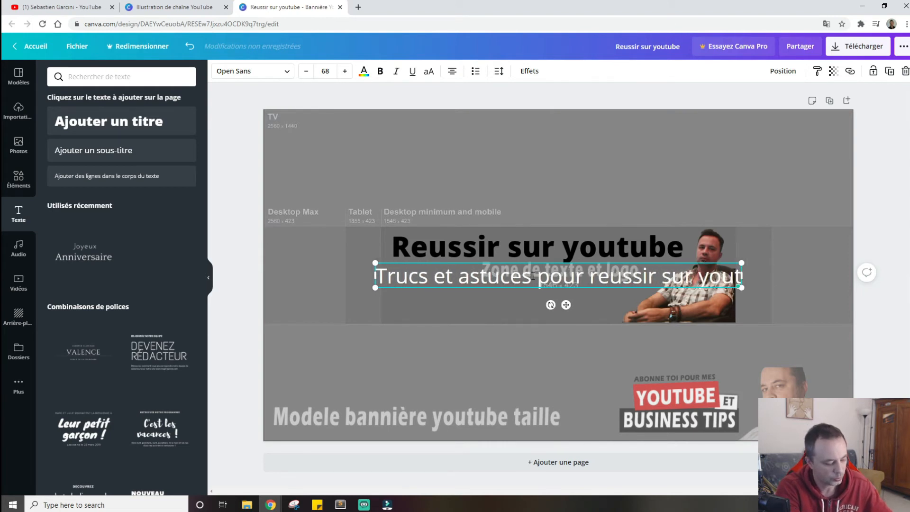
{"action": "type", "text": "ube"}
{"action": "left_click", "coordinate": [545, 276]}
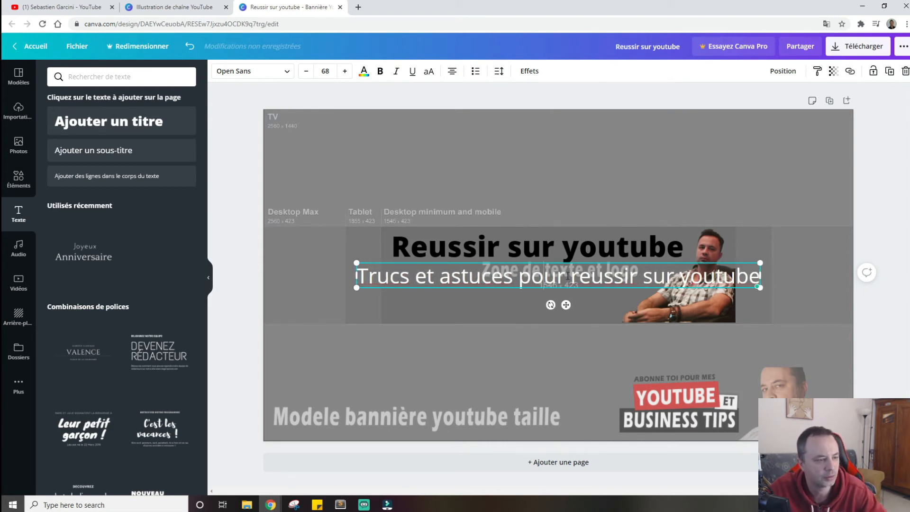
{"action": "key", "text": "Return"}
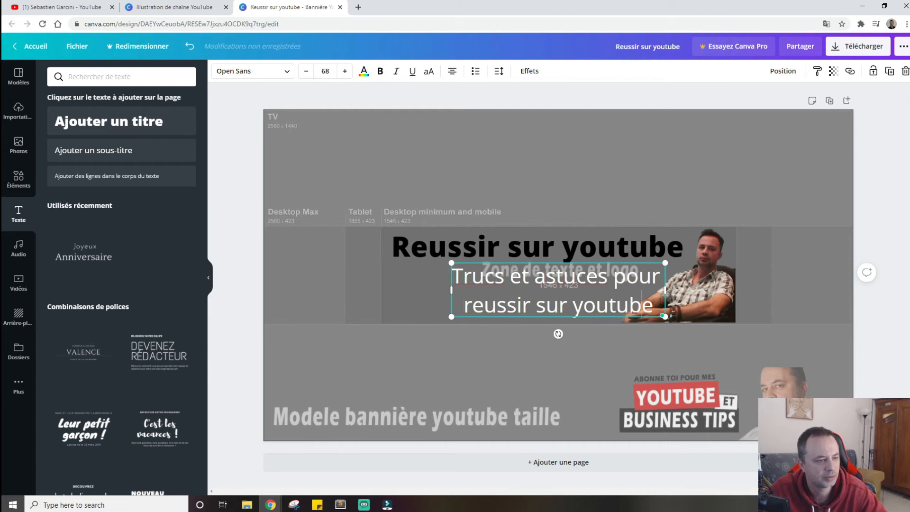
- Recolour the two-line subheading black and make it bold
{"action": "left_click_drag", "start_coordinate": [661, 302], "coordinate": [452, 275]}
{"action": "left_click", "coordinate": [364, 72]}
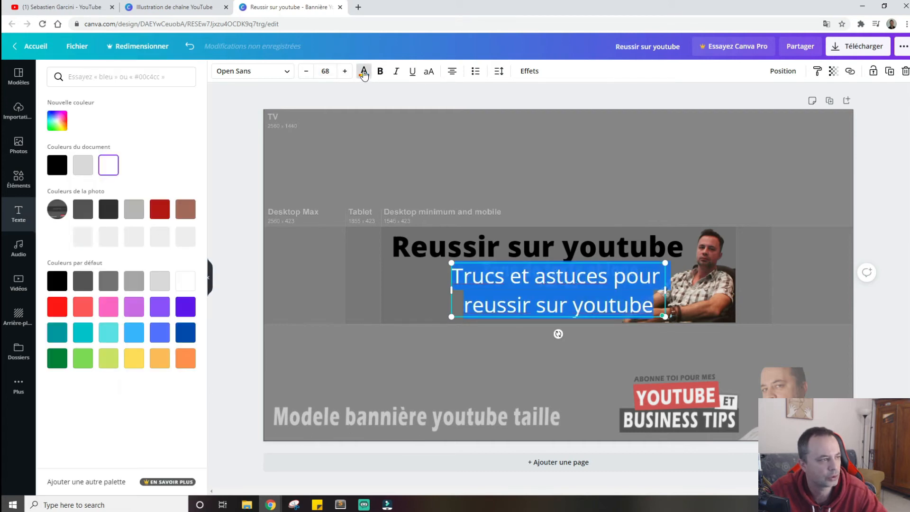
{"action": "left_click", "coordinate": [57, 165]}
{"action": "left_click", "coordinate": [692, 299]}
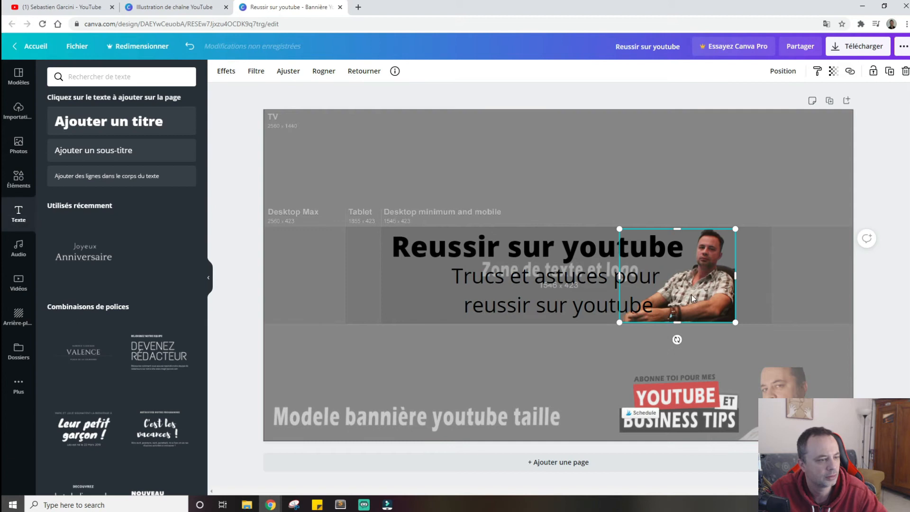
{"action": "left_click", "coordinate": [561, 271]}
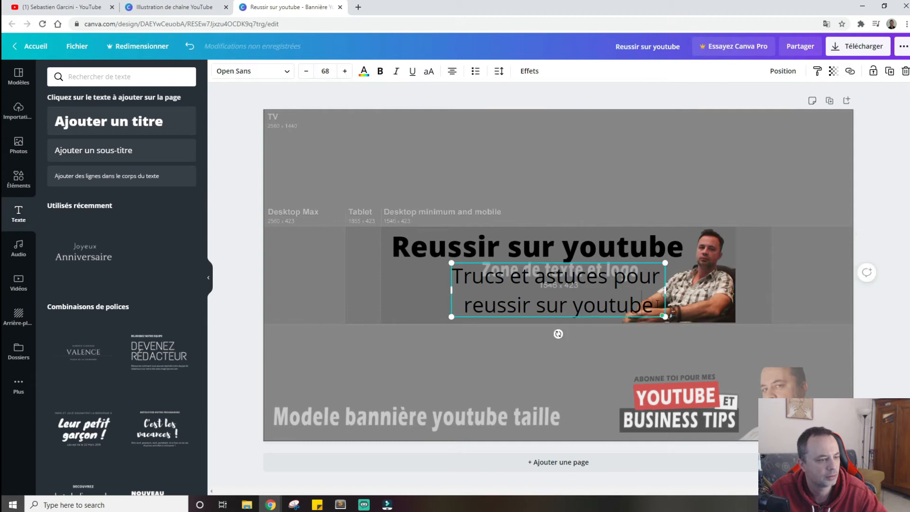
{"action": "left_click_drag", "start_coordinate": [658, 304], "coordinate": [446, 264]}
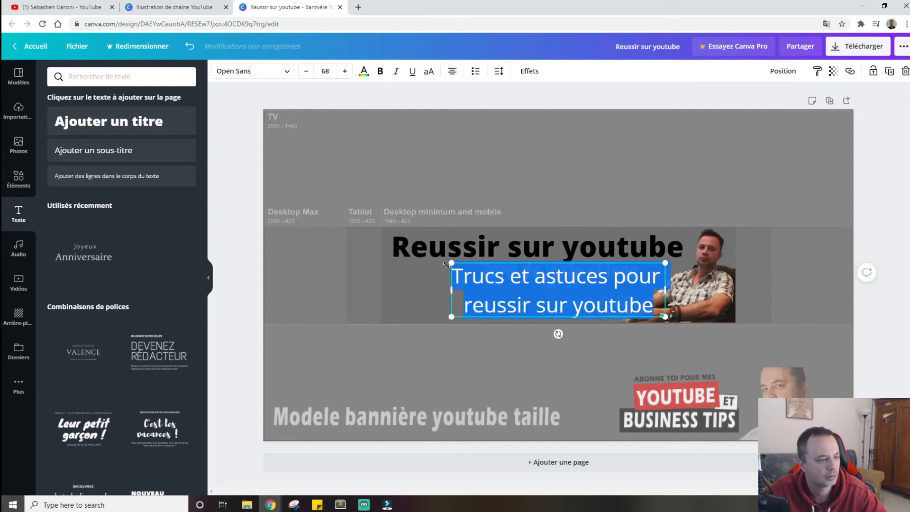
{"action": "left_click", "coordinate": [381, 71]}
- Move the subheading left and slightly up, centred beneath the heading and clear of the man's photo
{"action": "left_click", "coordinate": [481, 241]}
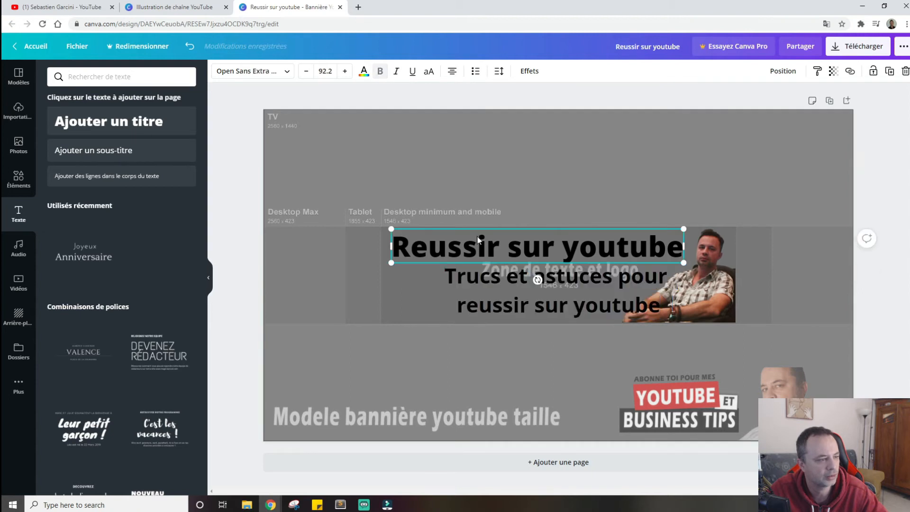
{"action": "left_click_drag", "start_coordinate": [582, 279], "coordinate": [551, 275]}
{"action": "left_click", "coordinate": [879, 349]}
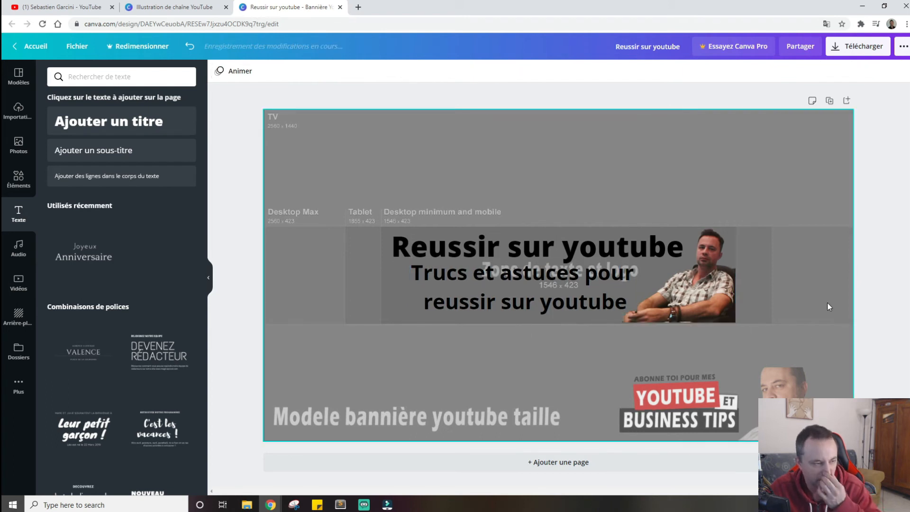
- Set the grey shape's transparency to 100 to preview the banner without the size template
{"action": "left_click", "coordinate": [791, 212]}
{"action": "left_click", "coordinate": [834, 71]}
{"action": "left_click_drag", "start_coordinate": [776, 100], "coordinate": [803, 102]}
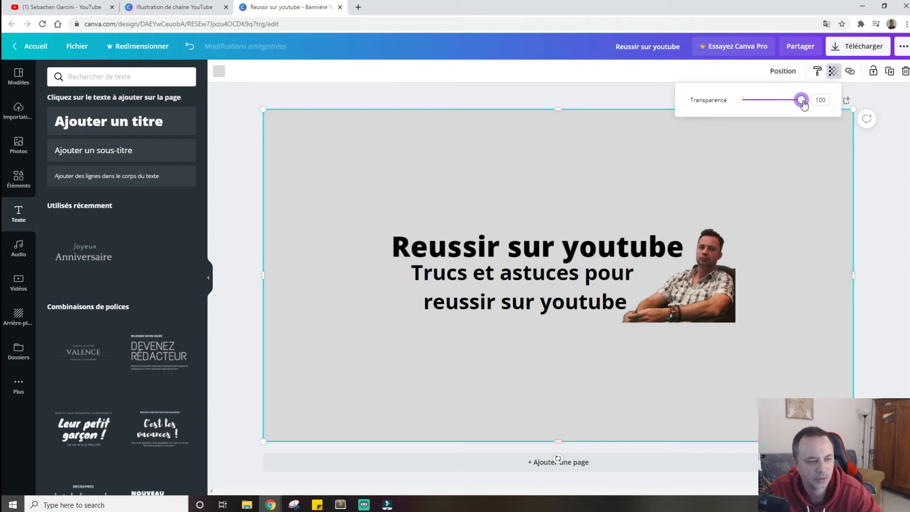
{"action": "left_click", "coordinate": [870, 151]}
- Lower the grey shape's transparency value to about halfway so the size template shows through
{"action": "left_click", "coordinate": [787, 146]}
{"action": "left_click", "coordinate": [832, 74]}
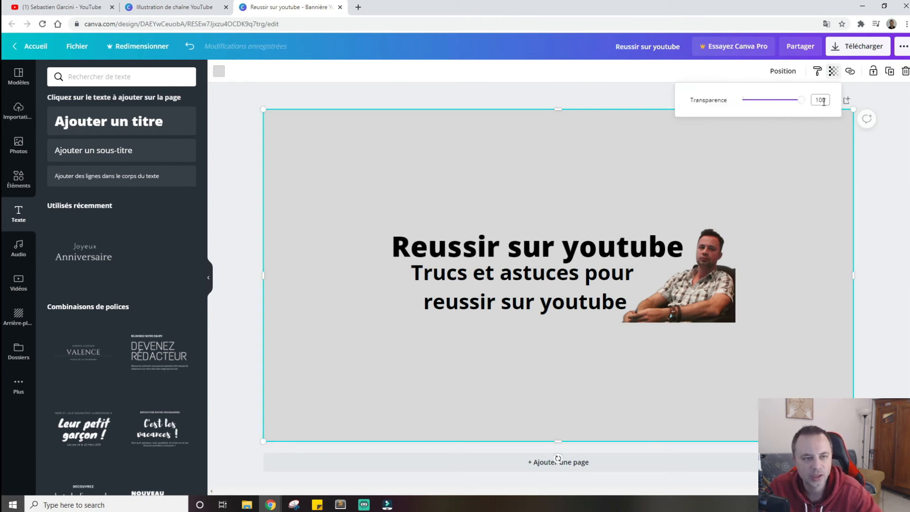
{"action": "left_click_drag", "start_coordinate": [803, 99], "coordinate": [771, 100]}
{"action": "left_click", "coordinate": [875, 179]}
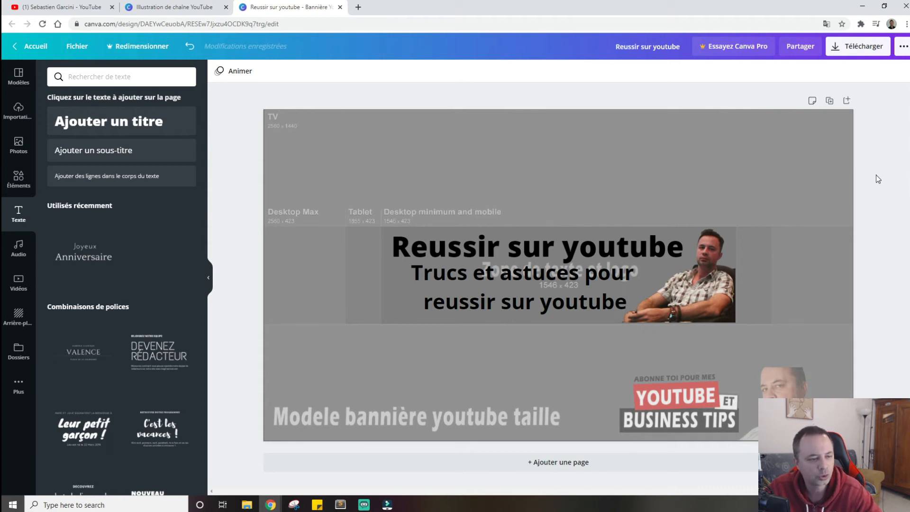
{"action": "left_click", "coordinate": [718, 263]}
{"action": "left_click", "coordinate": [493, 245]}
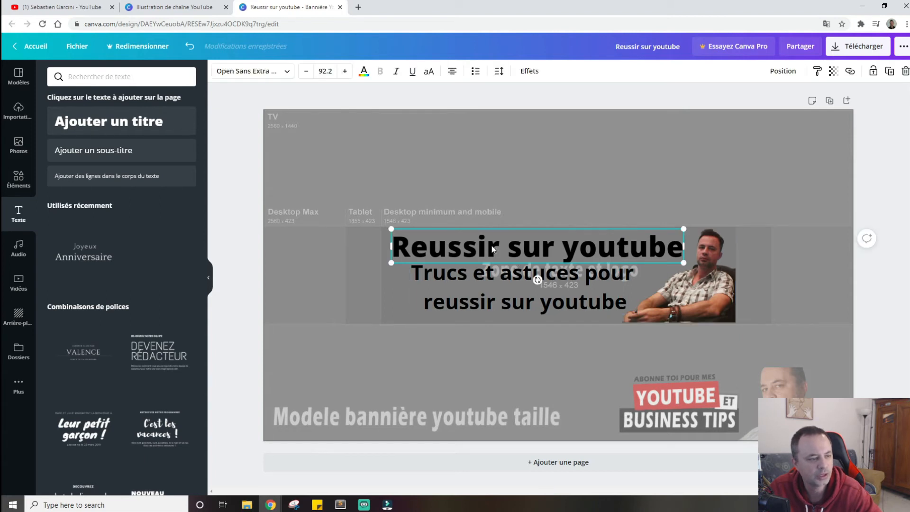
{"action": "left_click", "coordinate": [504, 295]}
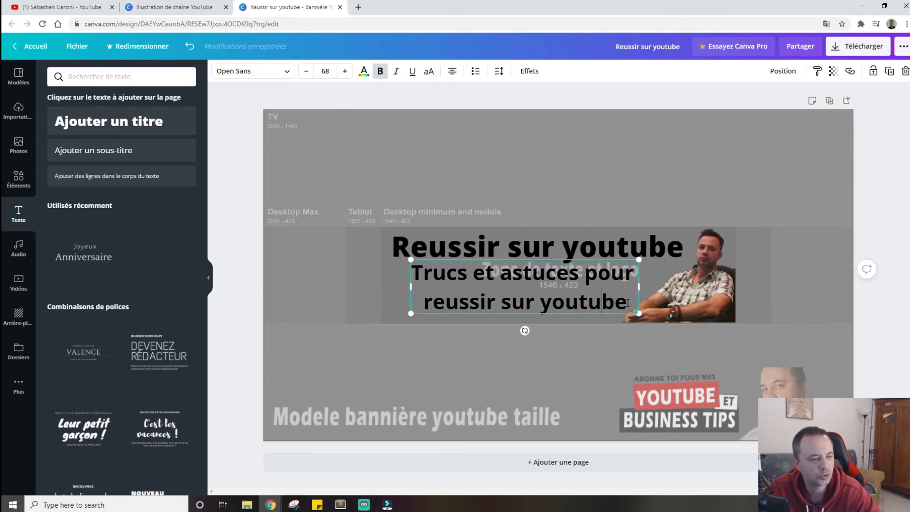
{"action": "left_click", "coordinate": [18, 152]}
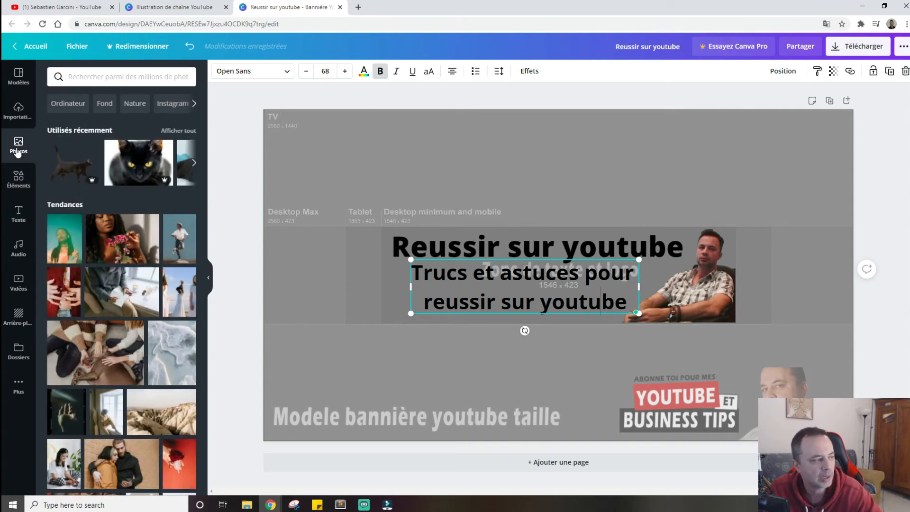
{"action": "left_click", "coordinate": [18, 182]}
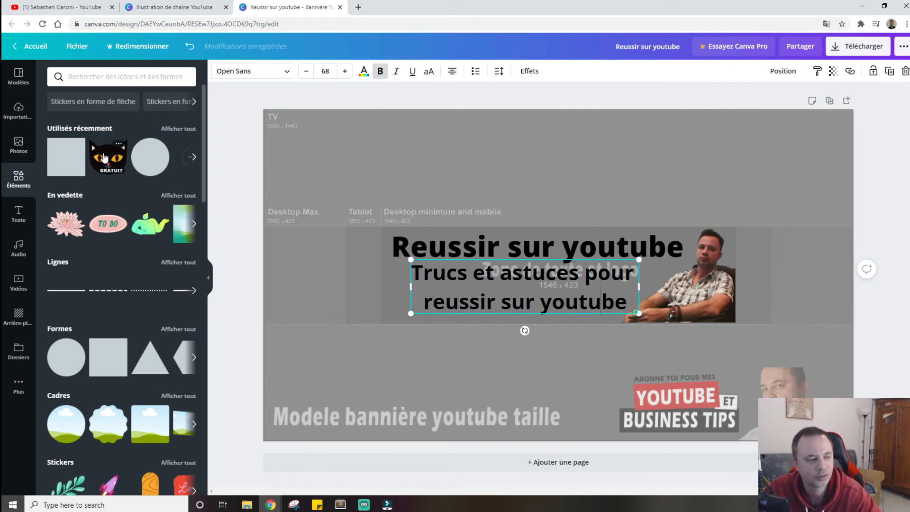
- Search the elements for "youtube", insert the free YouTube logo with wordmark, and place it small to the right of the man's photo
{"action": "left_click", "coordinate": [103, 77]}
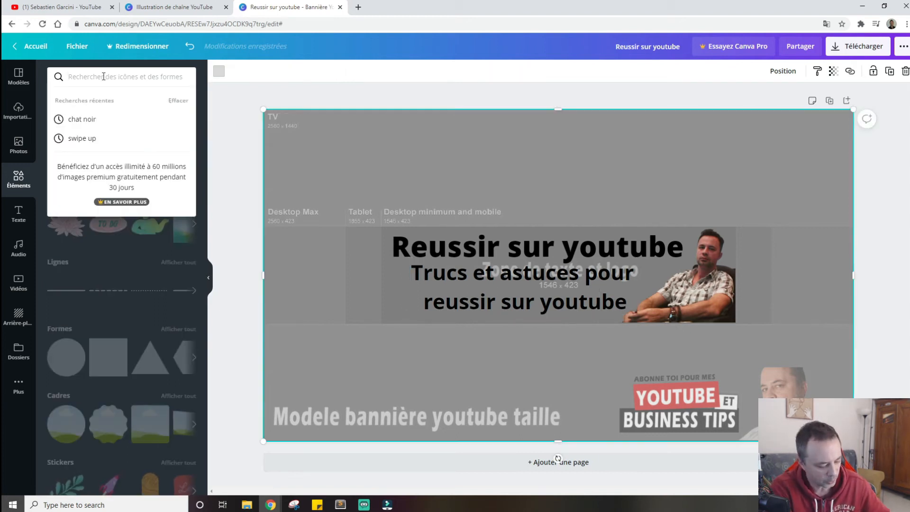
{"action": "type", "text": "youtube"}
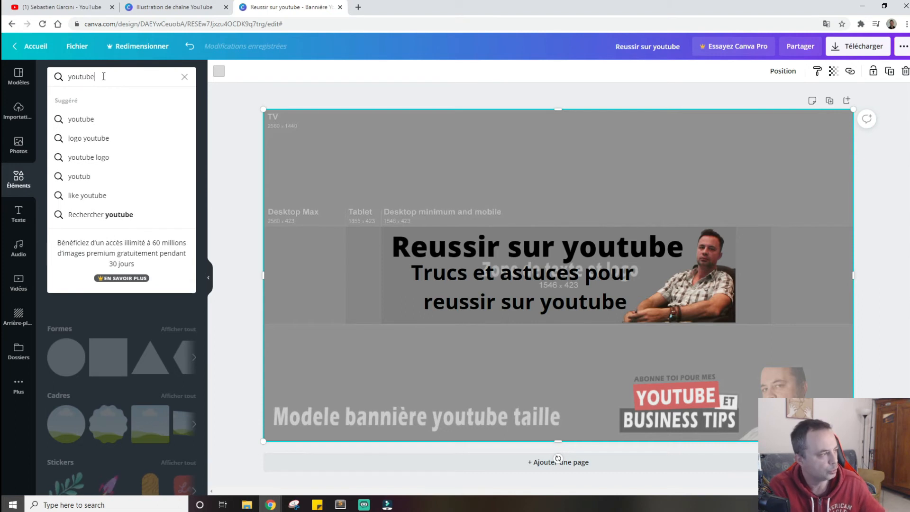
{"action": "left_click", "coordinate": [95, 119]}
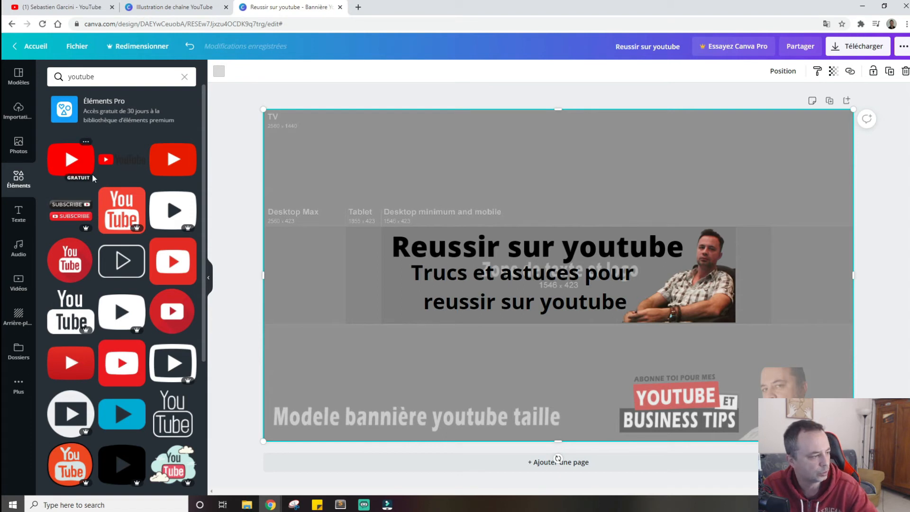
{"action": "scroll", "coordinate": [64, 147], "scroll_direction": "down", "scroll_amount": 2}
{"action": "scroll", "coordinate": [181, 417], "scroll_direction": "down", "scroll_amount": 6}
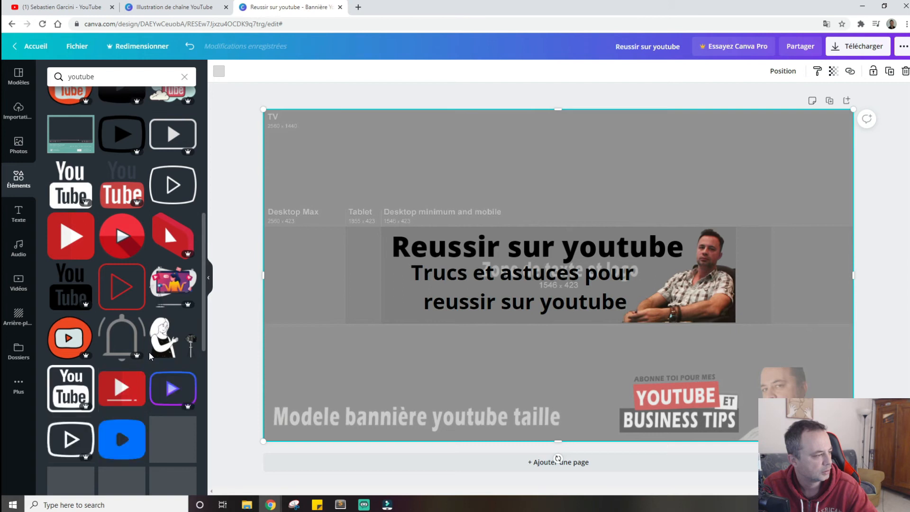
{"action": "scroll", "coordinate": [149, 354], "scroll_direction": "up", "scroll_amount": 8}
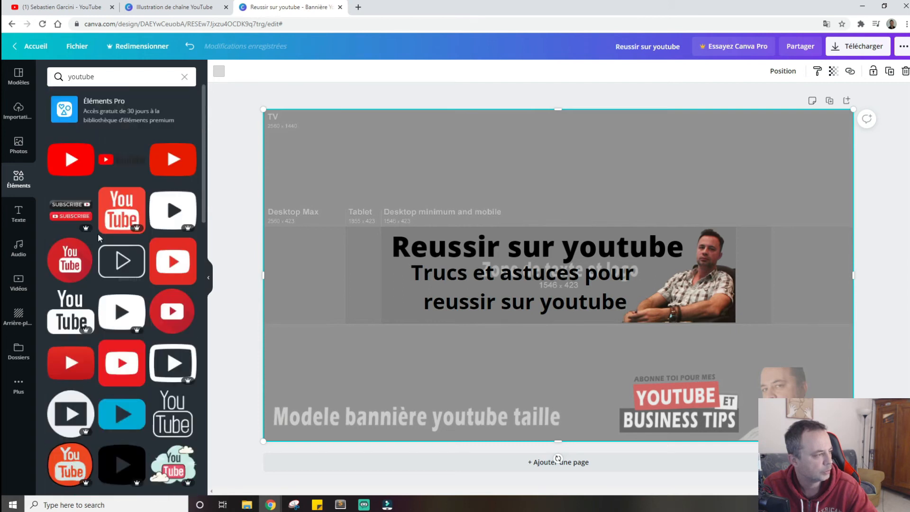
{"action": "left_click", "coordinate": [126, 160]}
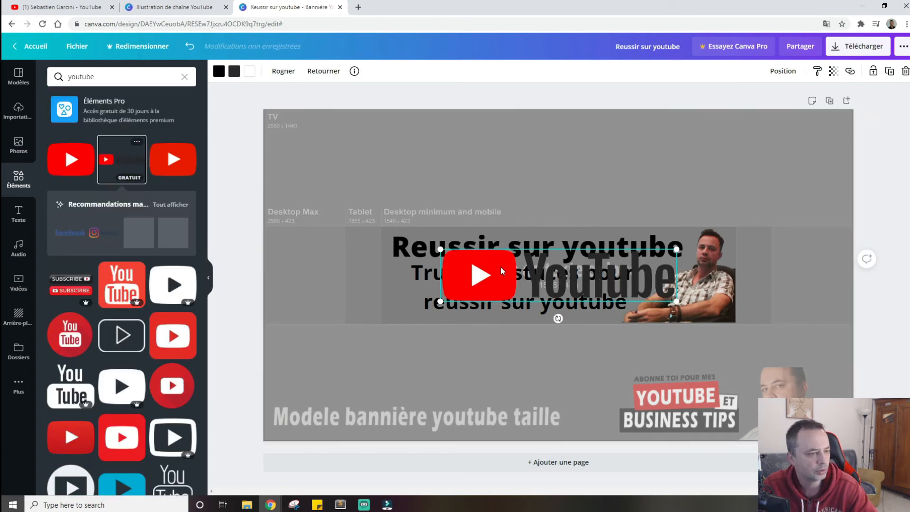
{"action": "left_click_drag", "start_coordinate": [663, 267], "coordinate": [823, 244]}
- Set the grey shape's transparency to 100 and move the YouTube logo slightly down beside the man's photo
{"action": "left_click", "coordinate": [833, 71]}
{"action": "left_click_drag", "start_coordinate": [801, 101], "coordinate": [829, 103]}
{"action": "left_click", "coordinate": [815, 169]}
{"action": "left_click", "coordinate": [833, 71]}
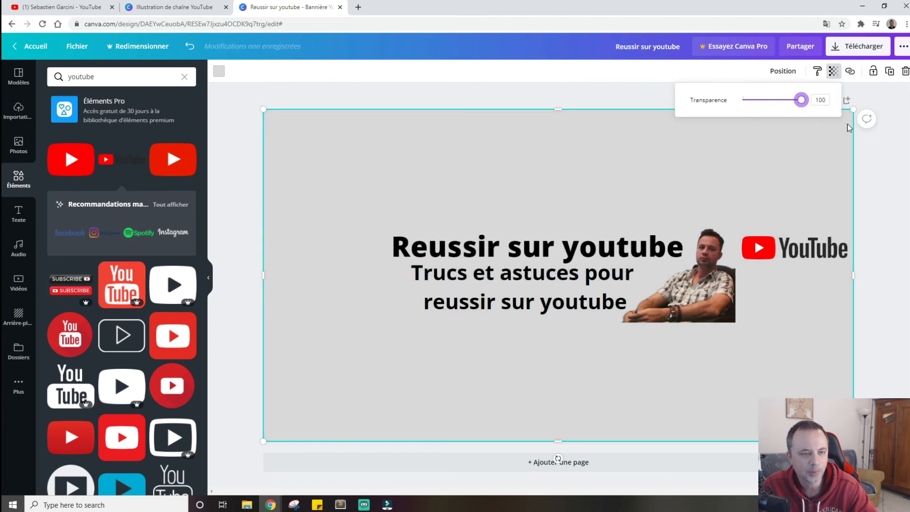
{"action": "left_click", "coordinate": [887, 198]}
{"action": "left_click_drag", "start_coordinate": [800, 252], "coordinate": [796, 269]}
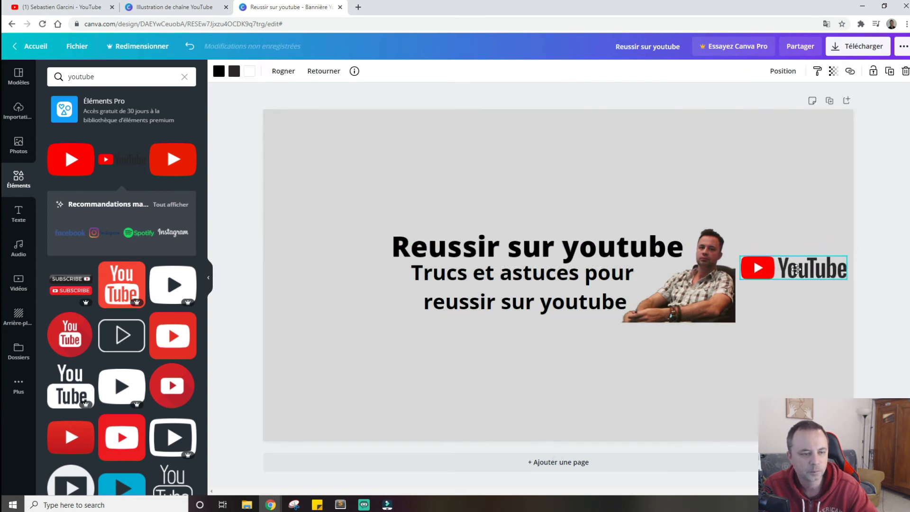
{"action": "left_click", "coordinate": [879, 236]}
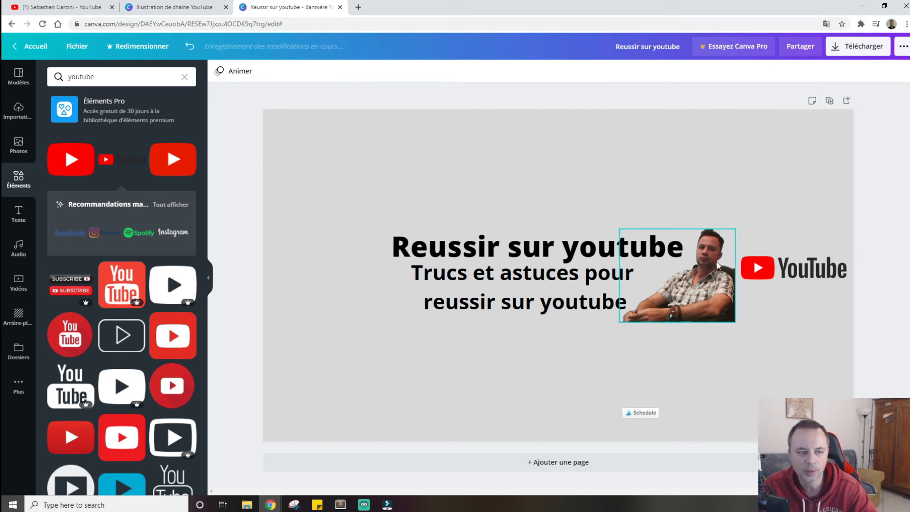
- Lower the grey shape's transparency to 0 to check the layout against the size template, and restore it to 100
{"action": "left_click", "coordinate": [822, 150]}
{"action": "left_click", "coordinate": [834, 71]}
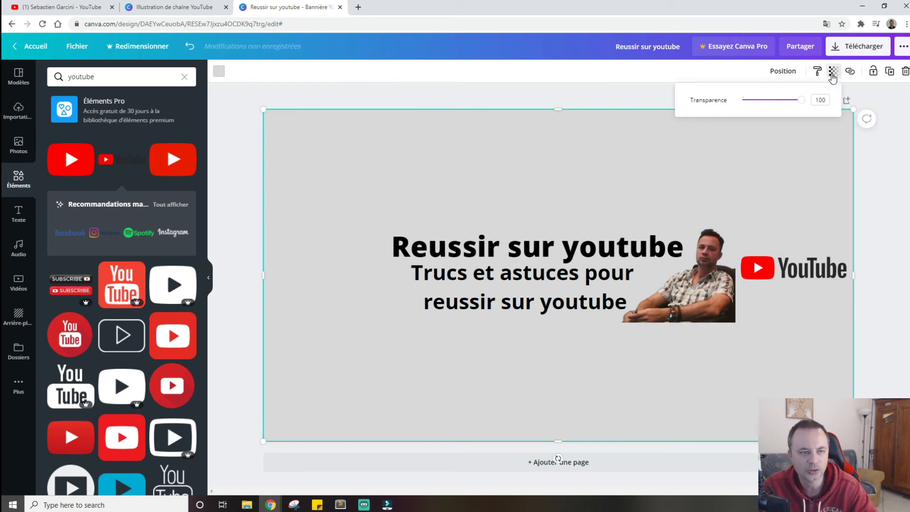
{"action": "left_click_drag", "start_coordinate": [801, 100], "coordinate": [725, 122]}
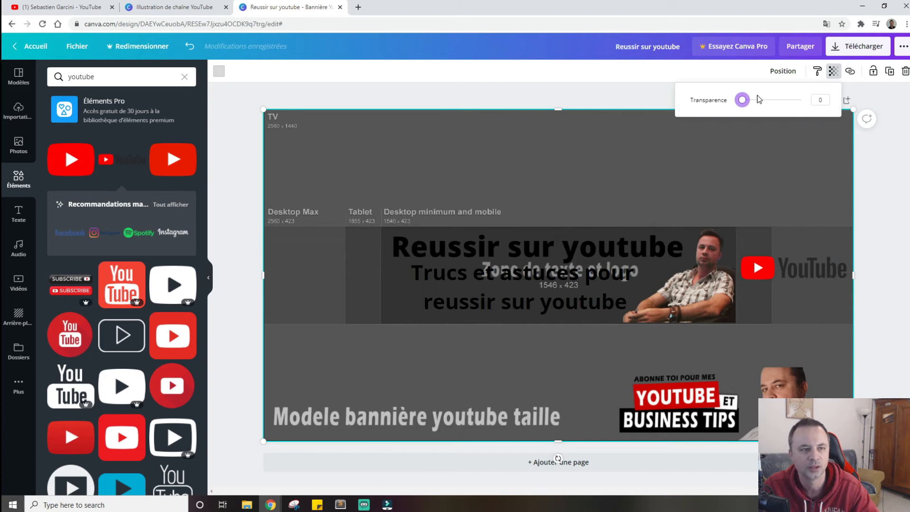
{"action": "left_click_drag", "start_coordinate": [741, 101], "coordinate": [803, 99]}
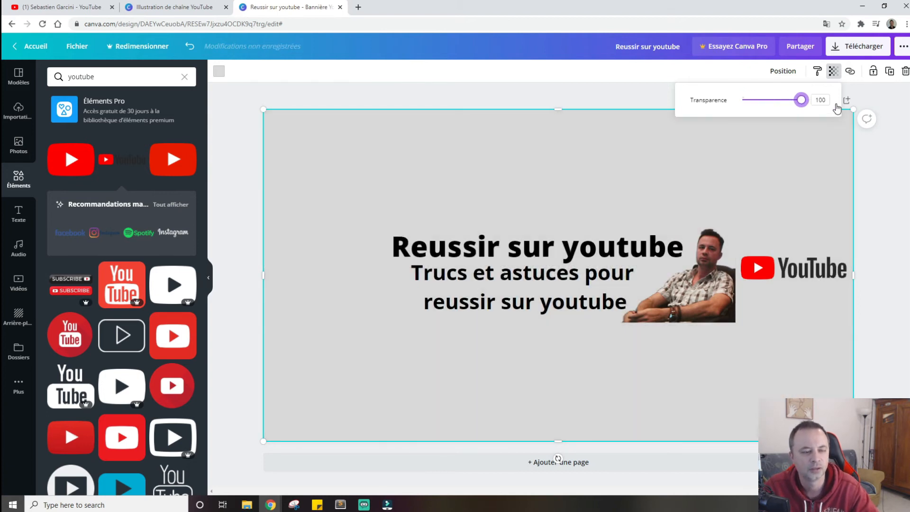
{"action": "left_click", "coordinate": [748, 190]}
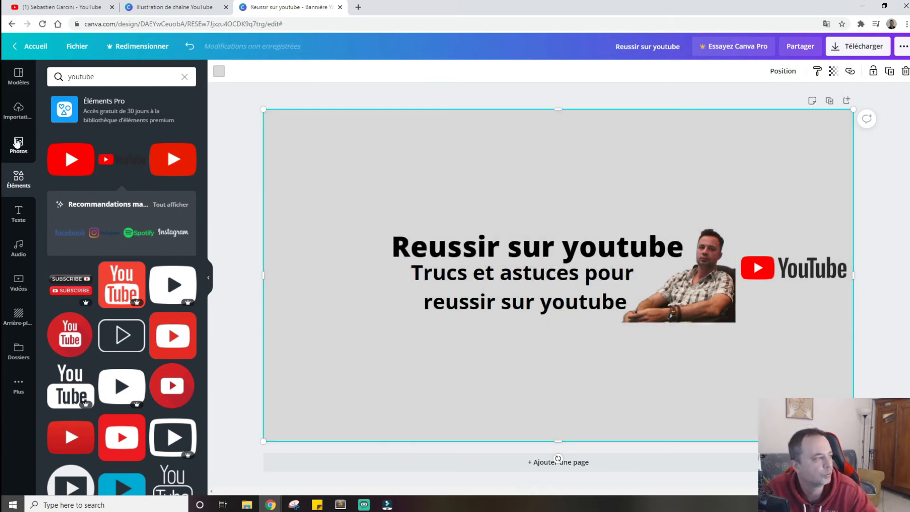
- Add a subheading text reading "Abonne toi" and place it beneath the YouTube logo
{"action": "left_click", "coordinate": [19, 214]}
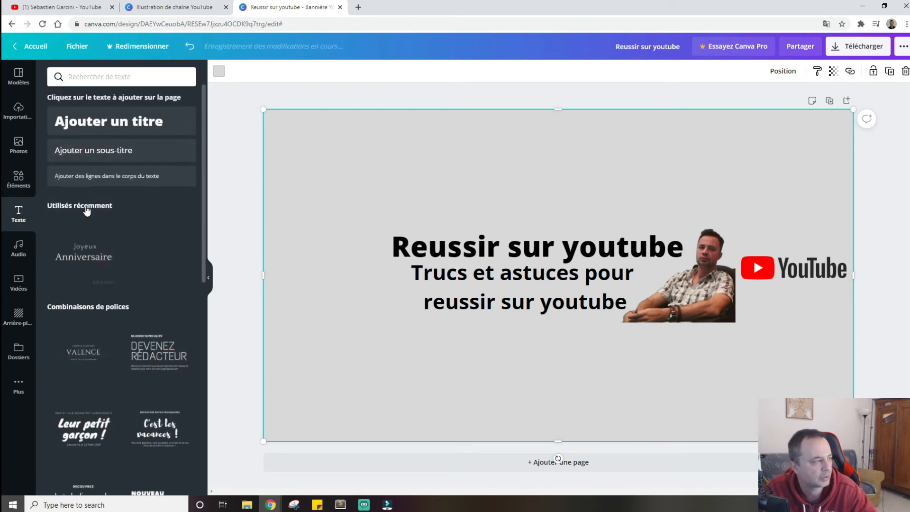
{"action": "left_click", "coordinate": [87, 154]}
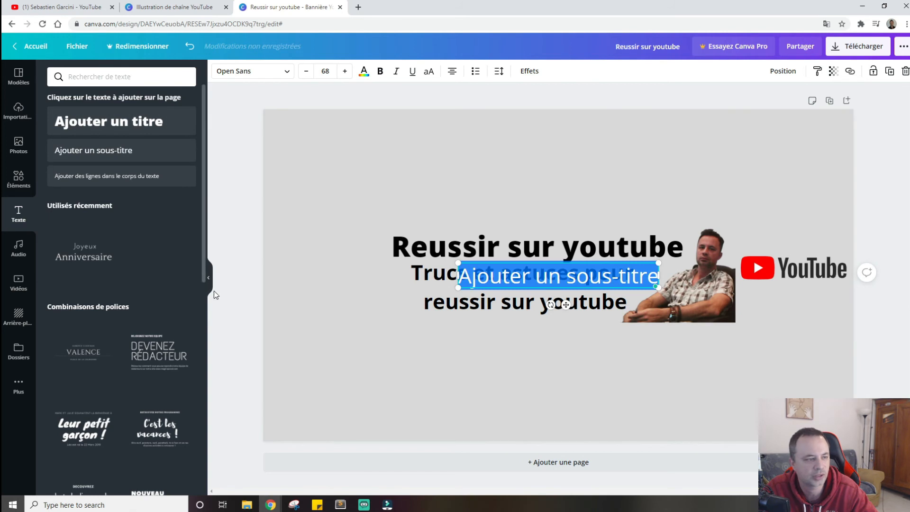
{"action": "triple_click", "coordinate": [491, 283]}
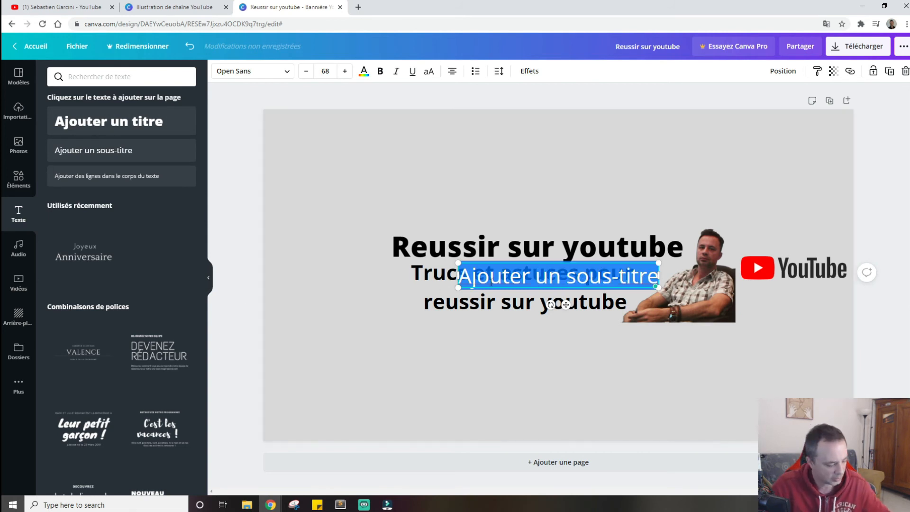
{"action": "type", "text": "Abonne toi"}
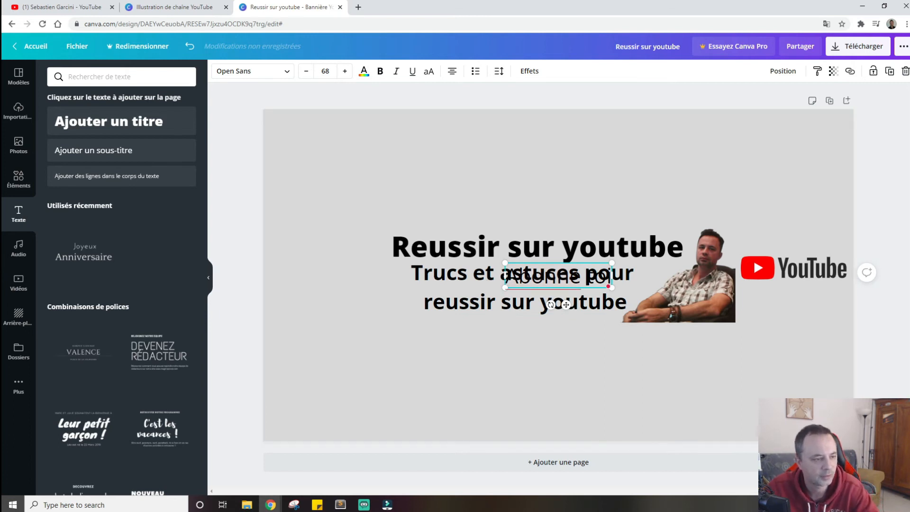
{"action": "mouse_move", "coordinate": [566, 278]}
{"action": "left_click", "coordinate": [675, 339]}
{"action": "left_click_drag", "start_coordinate": [584, 271], "coordinate": [819, 297]}
- Set the font size of the "Abonne toi" text to 40
{"action": "double_click", "coordinate": [819, 298]}
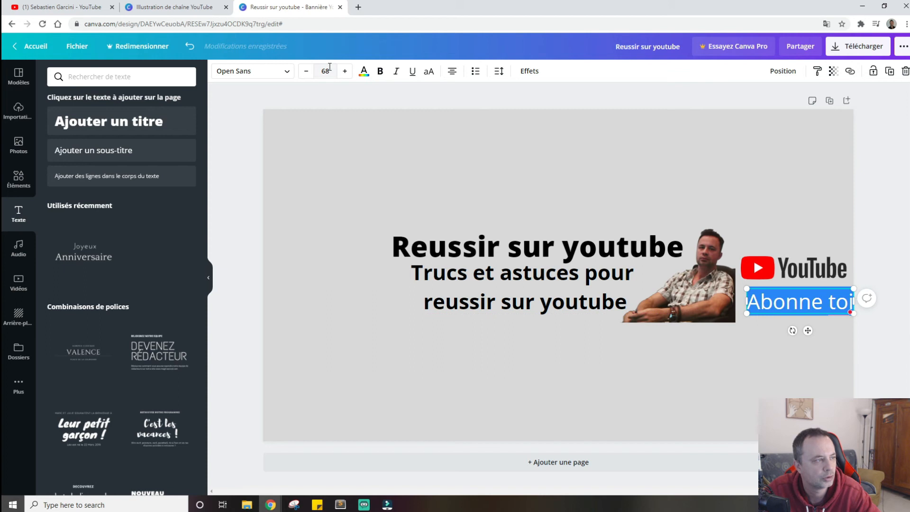
{"action": "left_click", "coordinate": [326, 71]}
{"action": "type", "text": "40"}
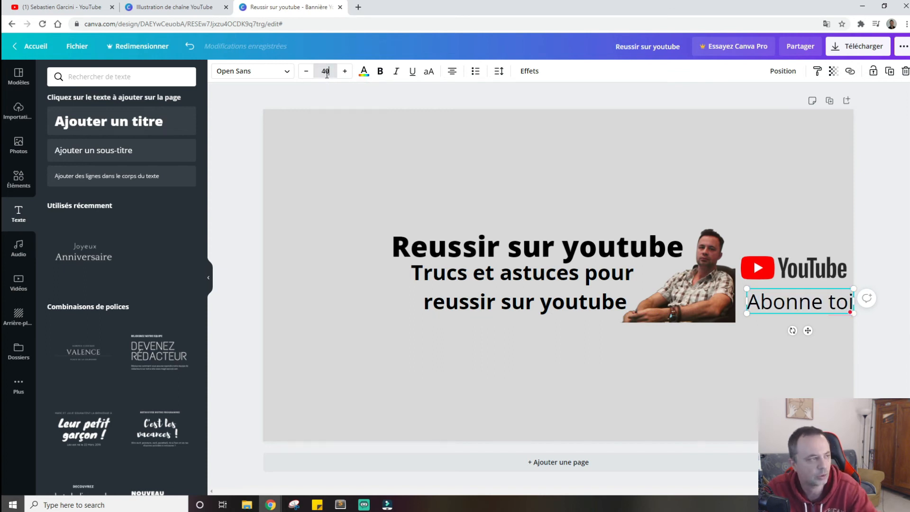
{"action": "key", "text": "Return"}
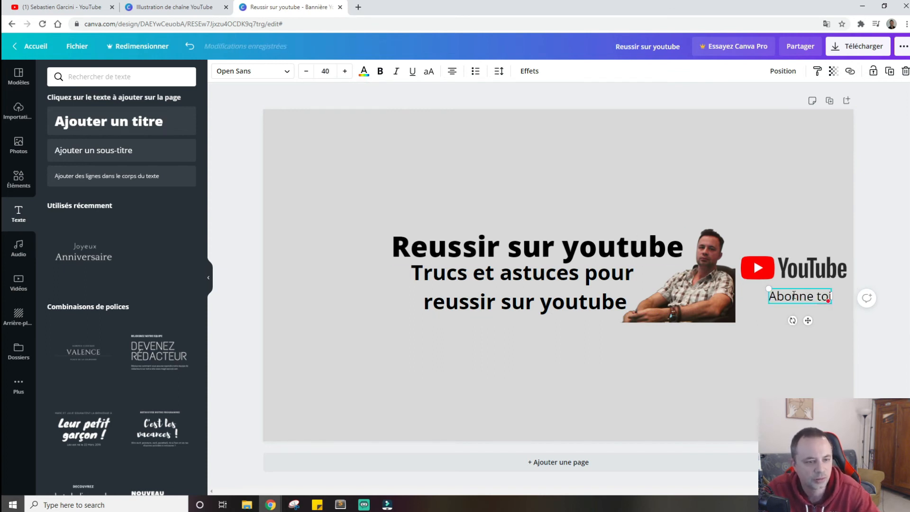
- Move the YouTube logo down and the "Abonne toi" text above it, level with the heading
{"action": "left_click", "coordinate": [768, 277]}
{"action": "left_click_drag", "start_coordinate": [767, 277], "coordinate": [775, 331]}
{"action": "left_click_drag", "start_coordinate": [789, 295], "coordinate": [789, 244]}
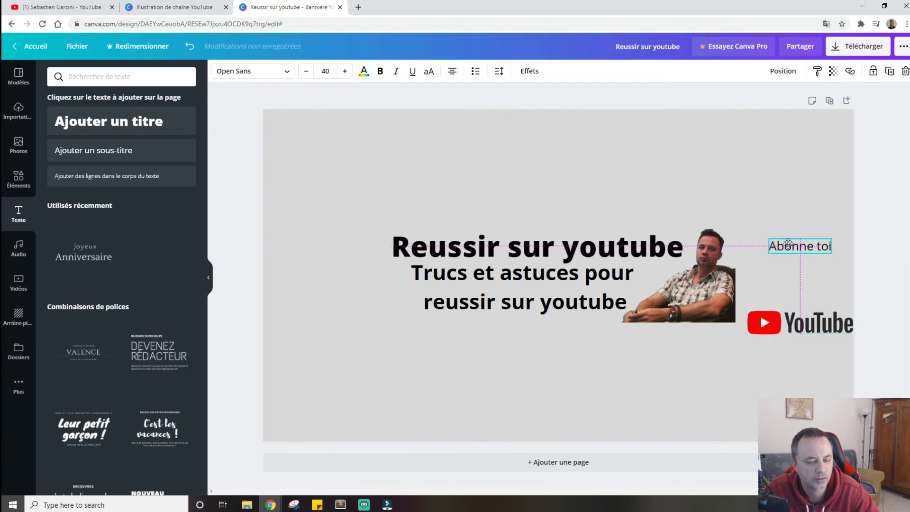
- Extend the "Abonne toi" text to two lines reading "Abonne toi sur" and "ma chaine"
{"action": "double_click", "coordinate": [798, 244]}
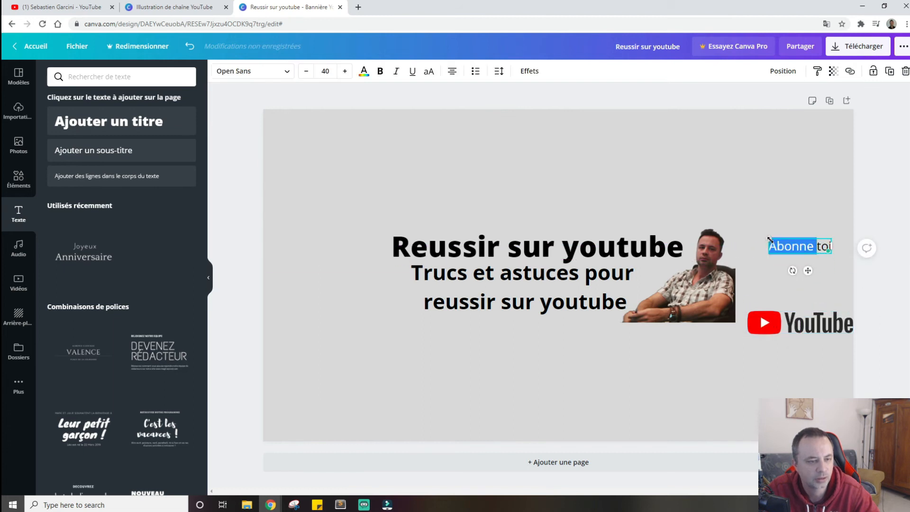
{"action": "left_click", "coordinate": [830, 249]}
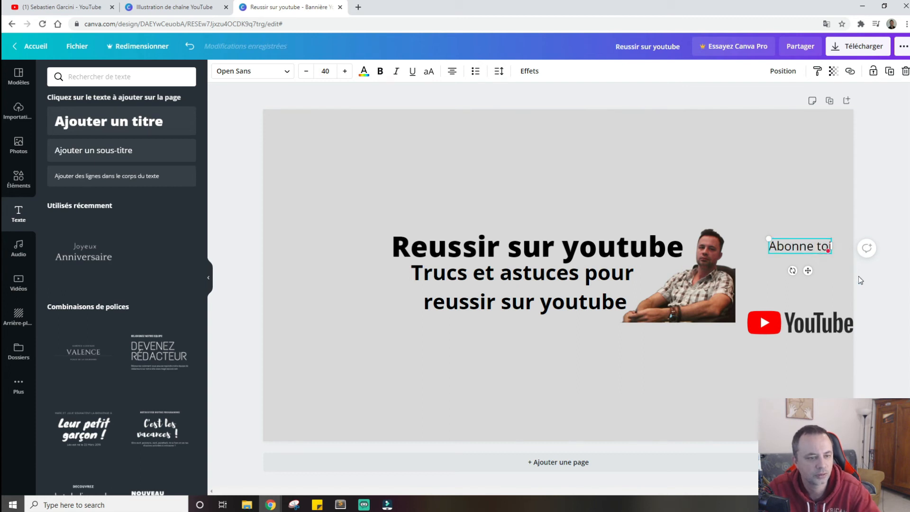
{"action": "type", "text": "sur ma"}
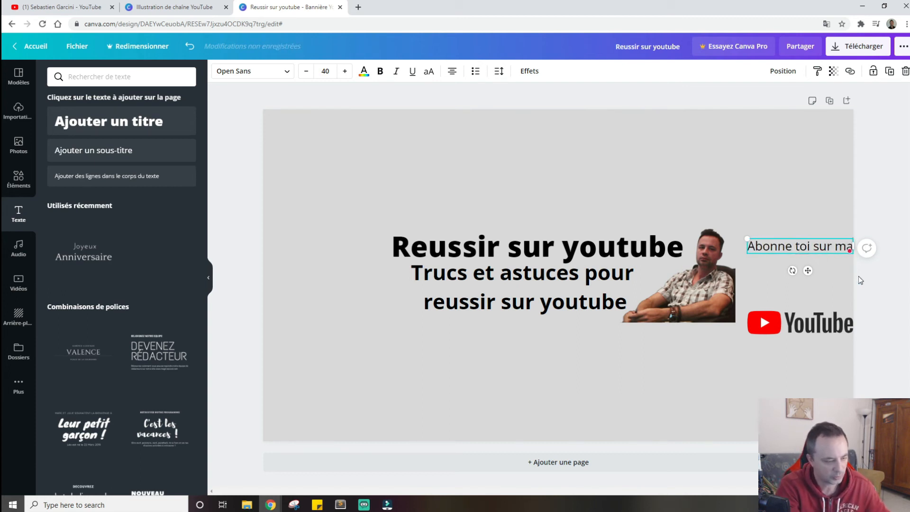
{"action": "key", "text": "BackSpace"}
{"action": "key", "text": "BackSpace"}
{"action": "type", "text": "ma c"}
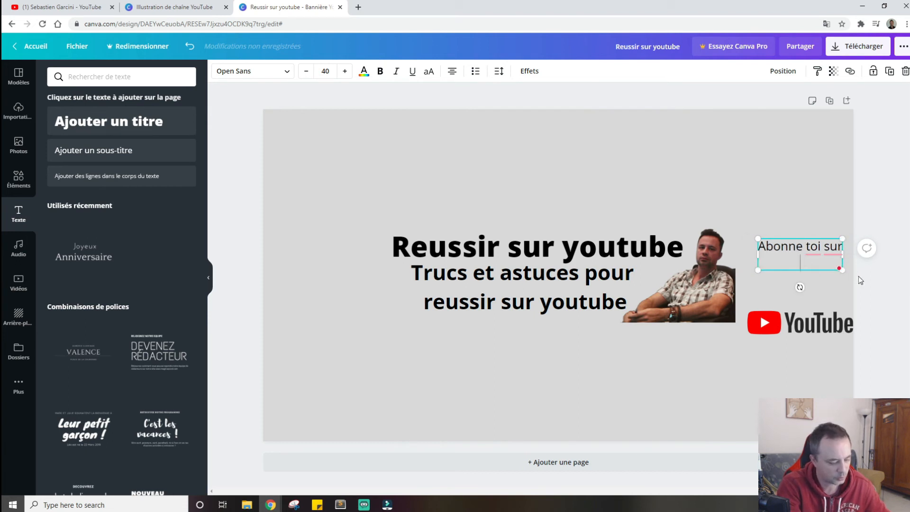
{"action": "type", "text": "haine"}
{"action": "left_click_drag", "start_coordinate": [804, 249], "coordinate": [806, 250]}
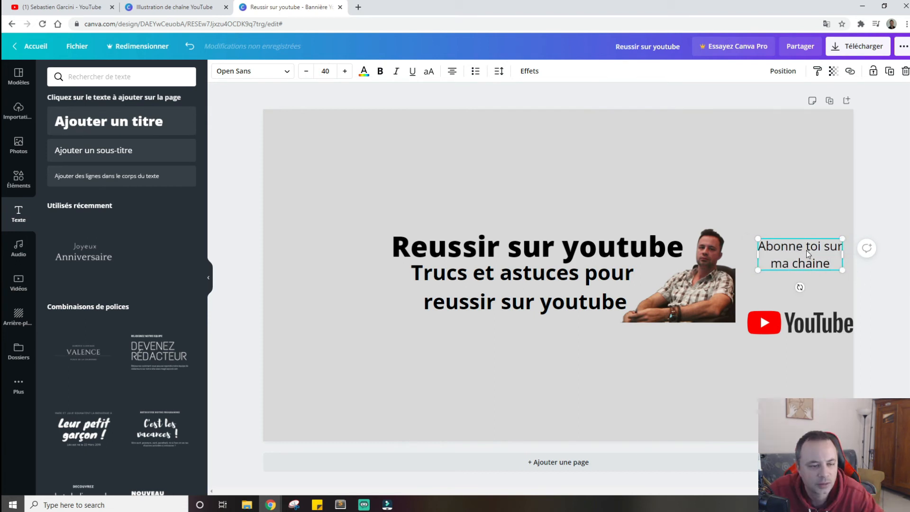
- Replace the word "sur" with "a" in the two-line subscribe text
{"action": "left_click", "coordinate": [831, 247]}
{"action": "double_click", "coordinate": [831, 246]}
{"action": "type", "text": "a"}
- Move the subscribe text slightly up and bring the YouTube logo directly beneath it, centring the two on each other
{"action": "left_click_drag", "start_coordinate": [797, 256], "coordinate": [788, 249]}
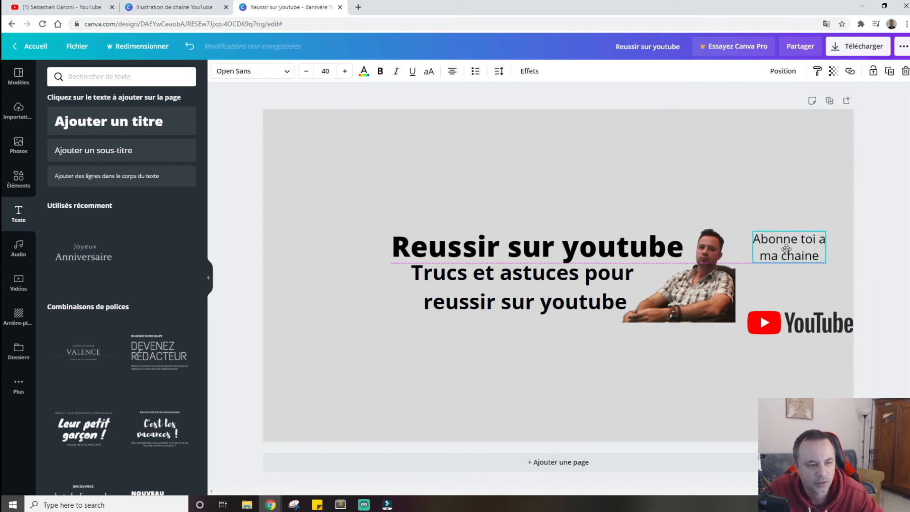
{"action": "left_click_drag", "start_coordinate": [813, 315], "coordinate": [806, 244]}
{"action": "left_click", "coordinate": [800, 245]}
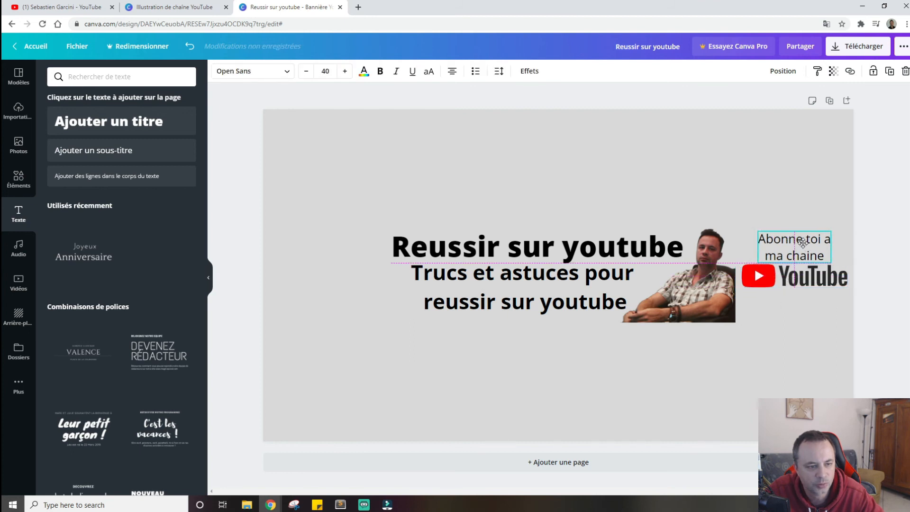
{"action": "left_click", "coordinate": [810, 279]}
- Make the whole "Abonne toi a ma chaine" text bold
{"action": "left_click", "coordinate": [812, 241]}
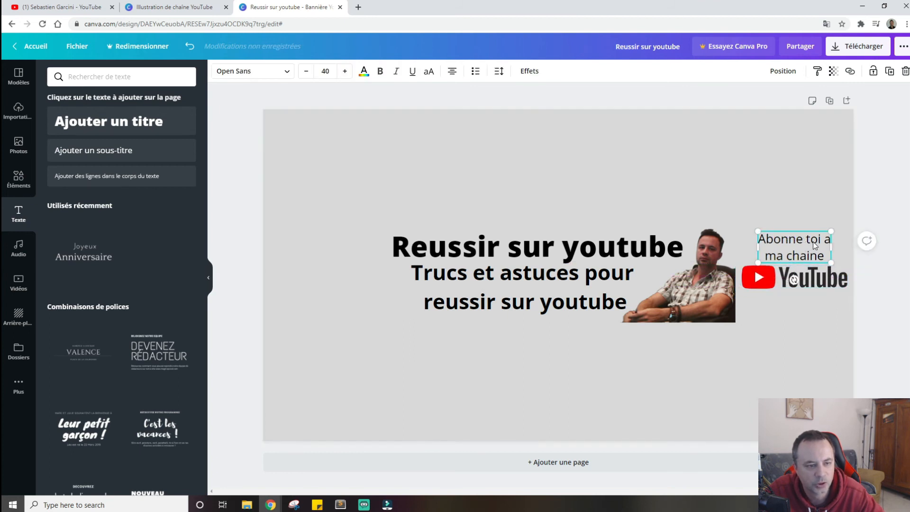
{"action": "left_click", "coordinate": [810, 241]}
{"action": "key", "text": "ctrl+a"}
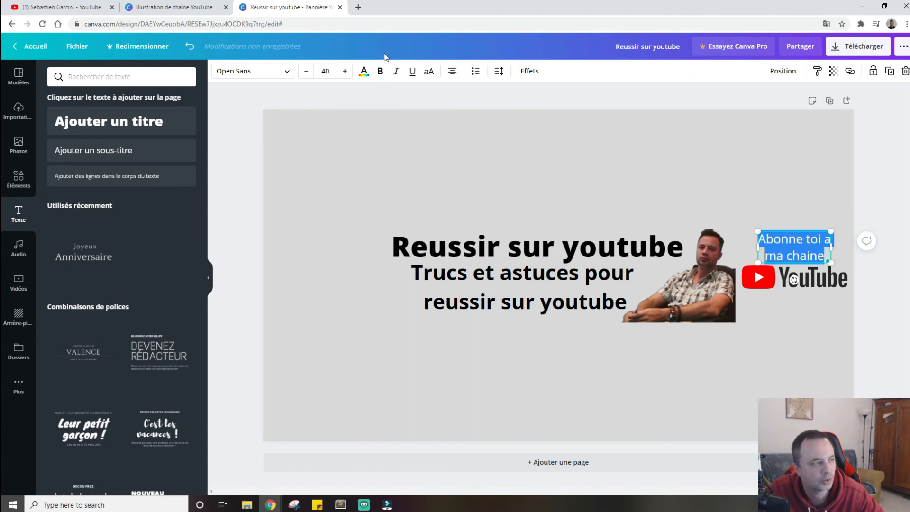
{"action": "left_click", "coordinate": [380, 71]}
- Move the YouTube logo and the subscribe text slightly down, keeping the text centred just above the logo
{"action": "left_click_drag", "start_coordinate": [806, 281], "coordinate": [806, 297]}
{"action": "left_click", "coordinate": [789, 258]}
{"action": "left_click_drag", "start_coordinate": [789, 258], "coordinate": [788, 265]}
{"action": "left_click", "coordinate": [889, 339]}
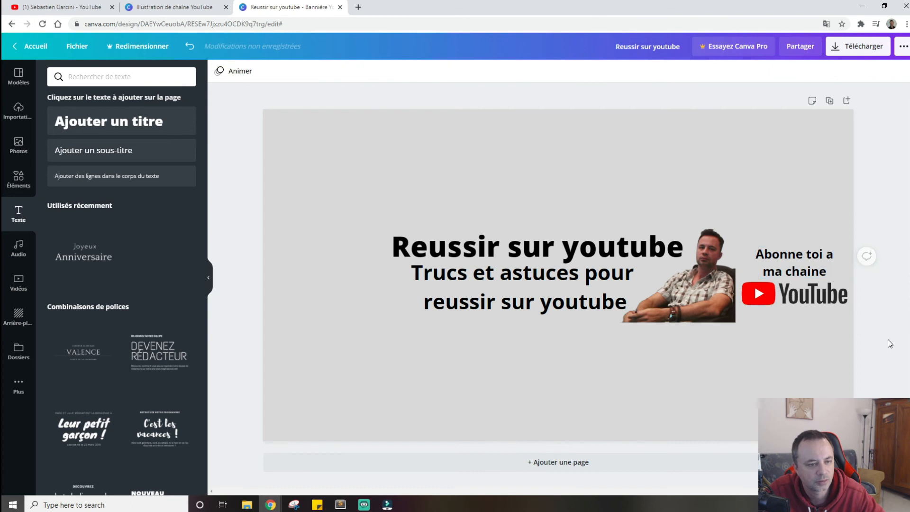
- Left-align the two-line subheading and extend its text box so its left edge lines up with the heading's
{"action": "left_click", "coordinate": [555, 298]}
{"action": "left_click", "coordinate": [554, 300]}
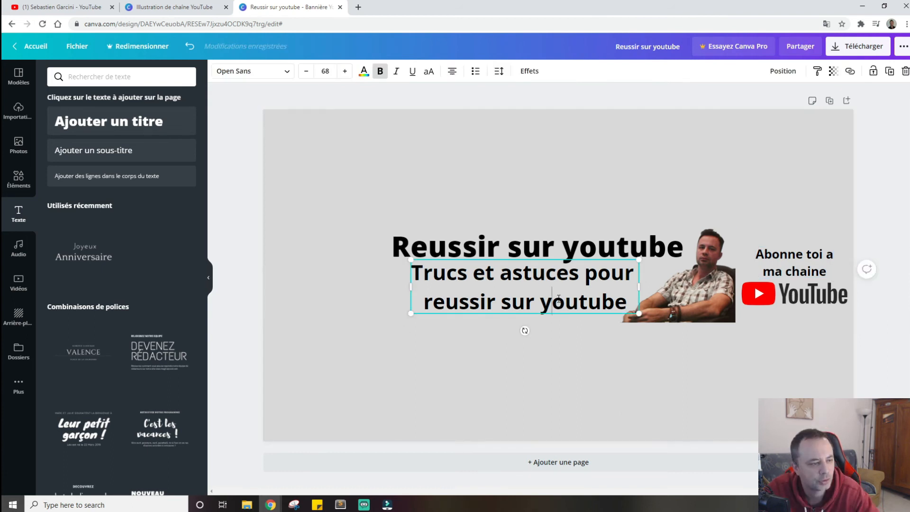
{"action": "left_click_drag", "start_coordinate": [627, 308], "coordinate": [405, 282]}
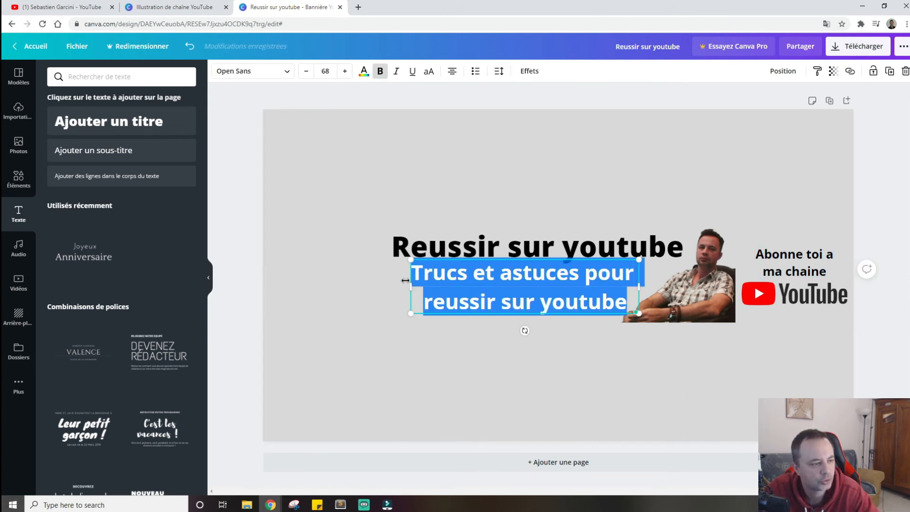
{"action": "left_click", "coordinate": [452, 72]}
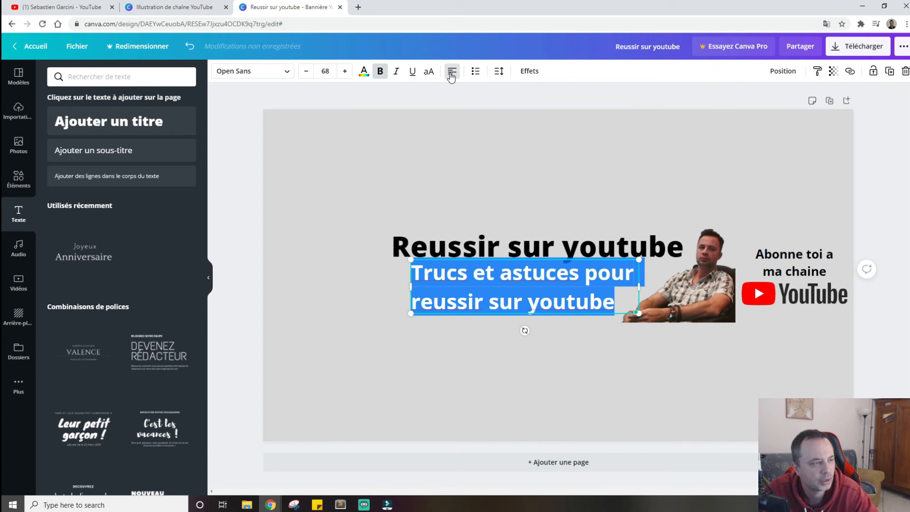
{"action": "left_click_drag", "start_coordinate": [411, 288], "coordinate": [387, 289]}
{"action": "left_click", "coordinate": [593, 392]}
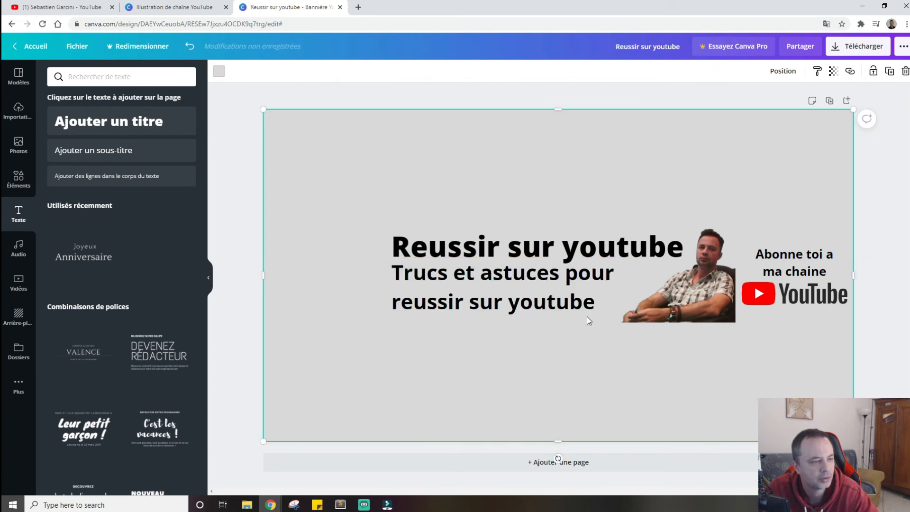
- Nudge the two-line subheading slightly down to leave more space beneath the "Reussir sur youtube" heading, then deselect it
{"action": "left_click", "coordinate": [502, 299]}
{"action": "key", "text": "Down"}
{"action": "key", "text": "Down"}
{"action": "key", "text": "Down"}
{"action": "key", "text": "Down"}
{"action": "key", "text": "Down"}
{"action": "key", "text": "Down"}
{"action": "key", "text": "Down"}
{"action": "key", "text": "Down"}
{"action": "key", "text": "Down"}
{"action": "key", "text": "Down"}
{"action": "key", "text": "Down"}
{"action": "key", "text": "Down"}
{"action": "key", "text": "Down"}
{"action": "key", "text": "Down"}
{"action": "key", "text": "Down"}
{"action": "key", "text": "Escape"}
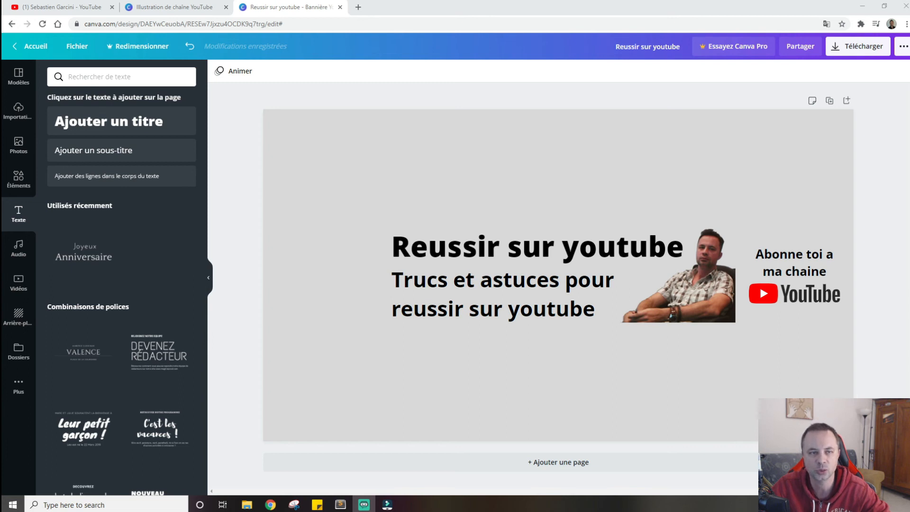
- Download the banner design as a JPG file and dismiss the referral pop-up
{"action": "left_click", "coordinate": [846, 47]}
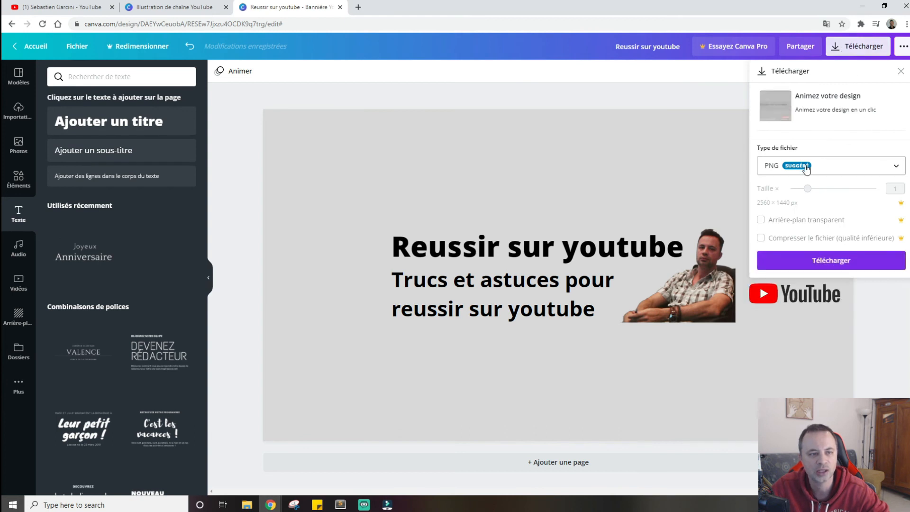
{"action": "left_click", "coordinate": [798, 168]}
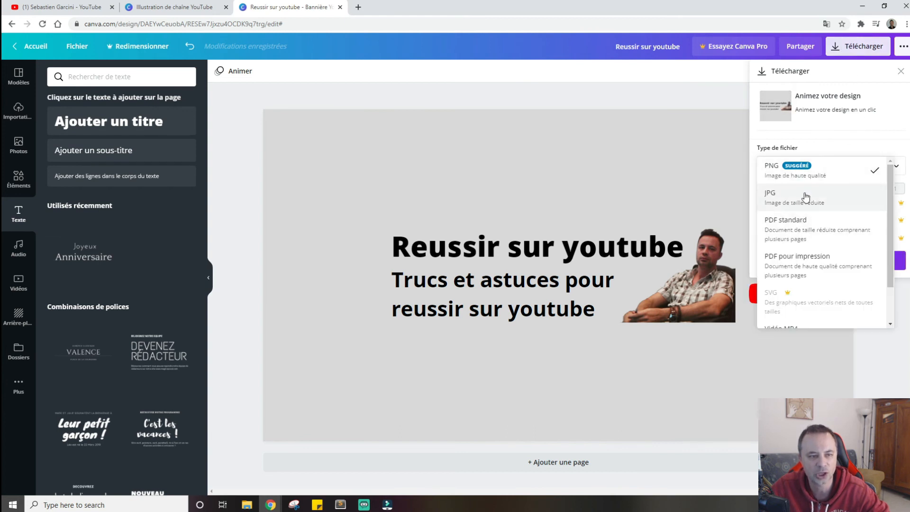
{"action": "left_click", "coordinate": [788, 203]}
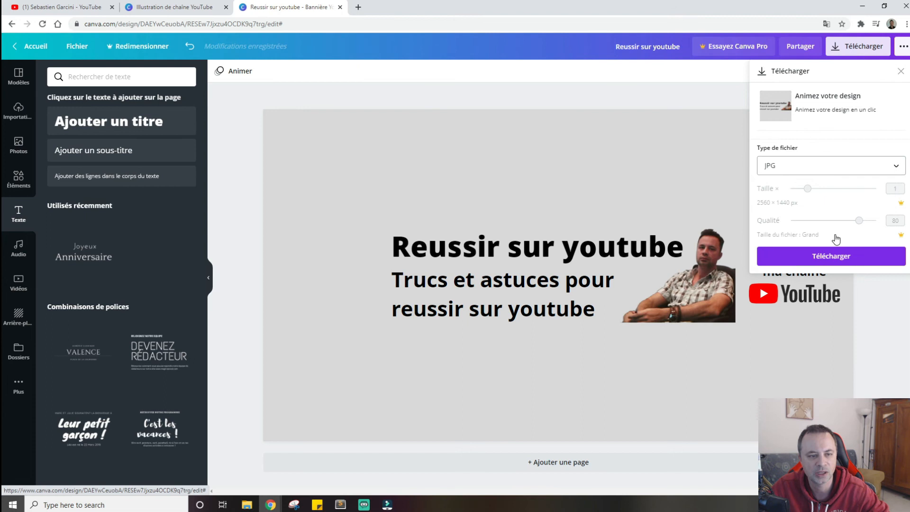
{"action": "left_click", "coordinate": [827, 256]}
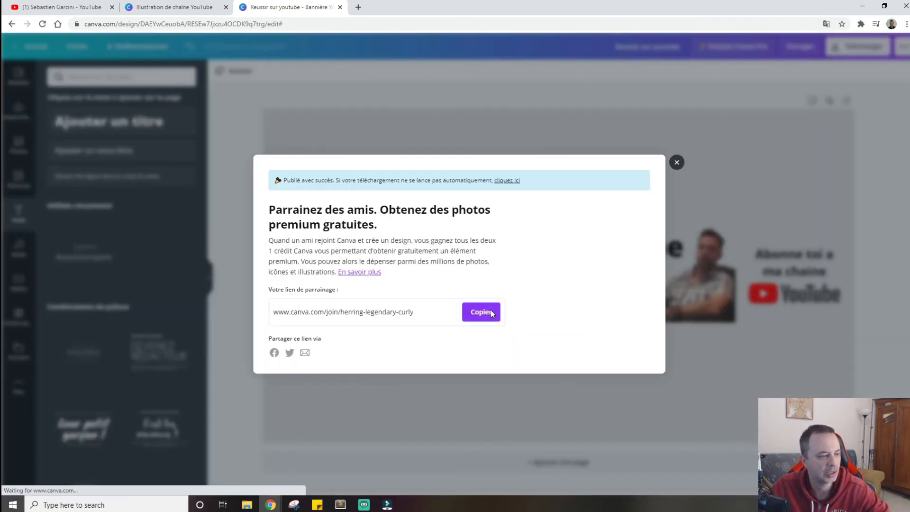
{"action": "left_click", "coordinate": [676, 149]}
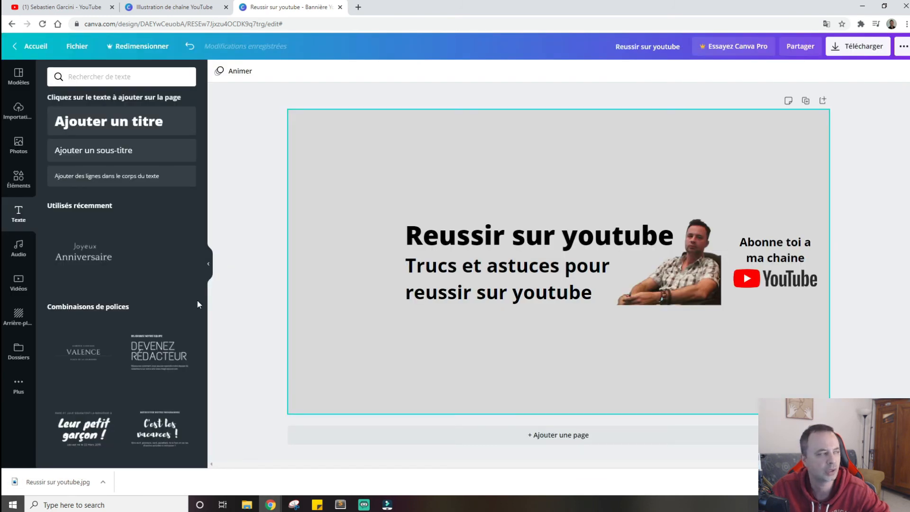
- Switch to the YouTube channel page and open the channel's Branding customization settings in YouTube Studio
{"action": "left_click", "coordinate": [64, 3]}
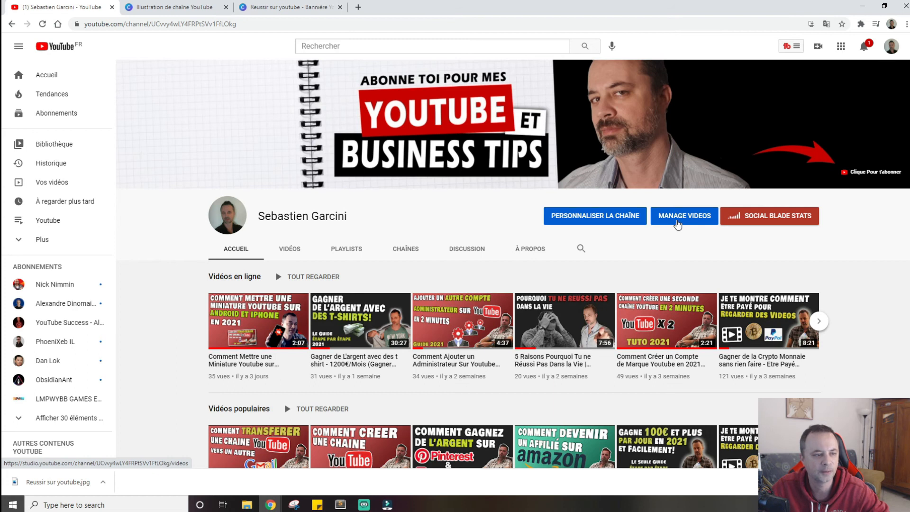
{"action": "left_click", "coordinate": [678, 223]}
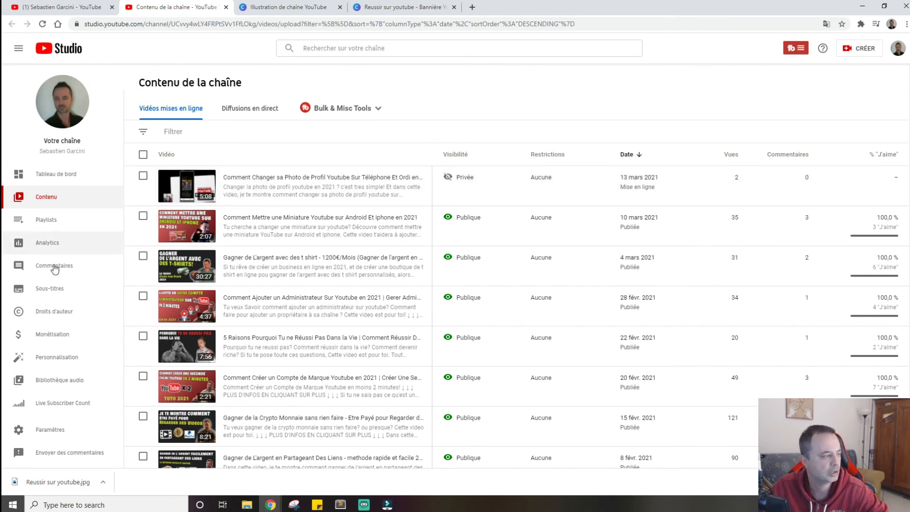
{"action": "left_click", "coordinate": [60, 364]}
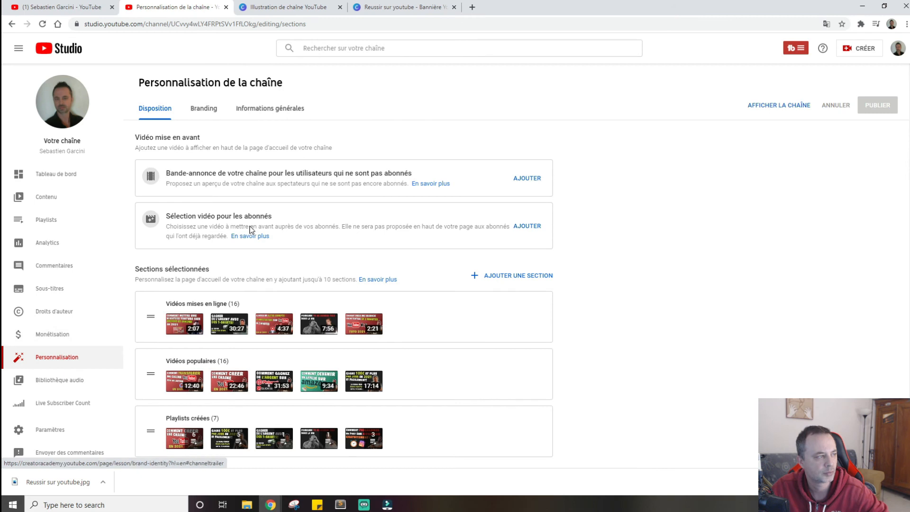
{"action": "left_click", "coordinate": [204, 110]}
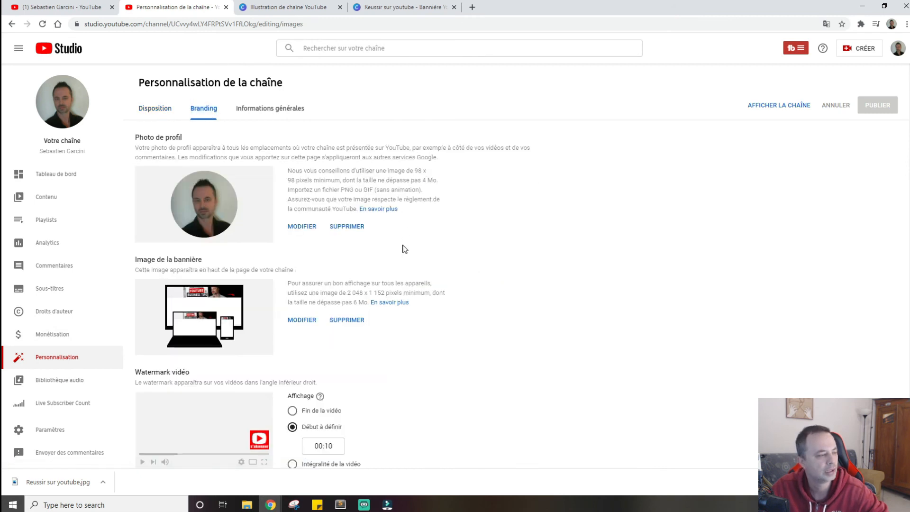
- Replace the channel's banner image with "Reussir sur youtube.jpg" from the Downloads (F:) drive, accepting the default crop
{"action": "left_click", "coordinate": [301, 321]}
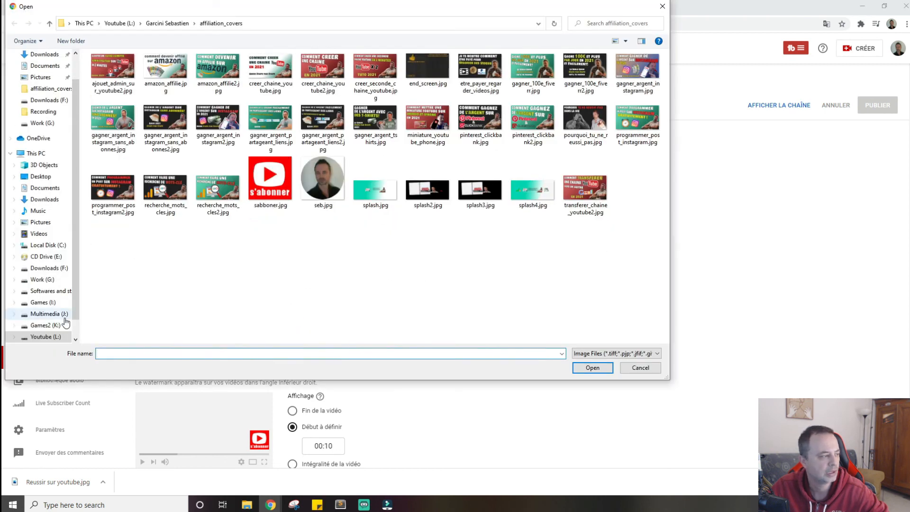
{"action": "left_click", "coordinate": [48, 269]}
{"action": "double_click", "coordinate": [268, 303]}
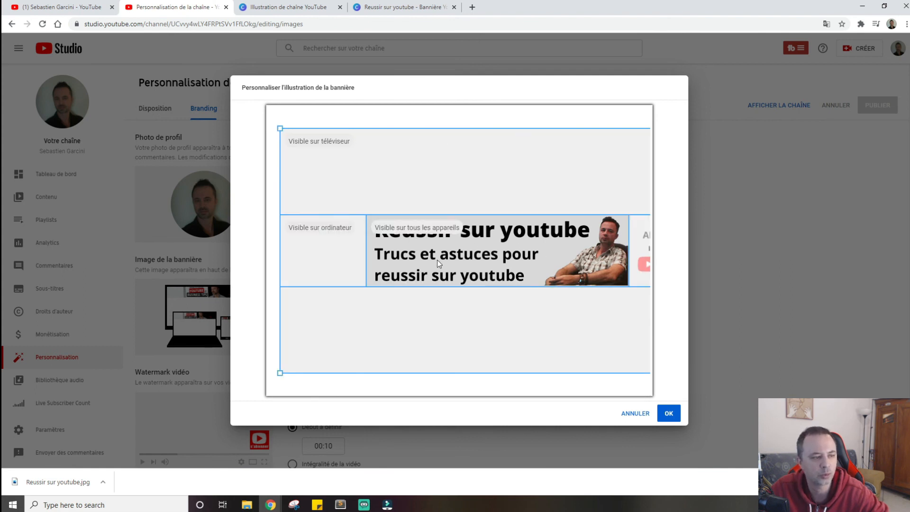
{"action": "left_click", "coordinate": [669, 413]}
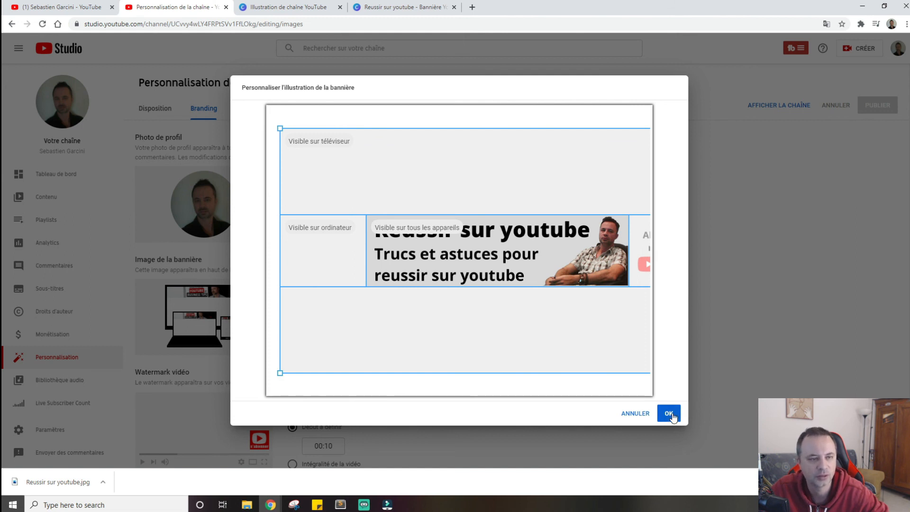
- Publish the banner change and reload the public channel page to check it
{"action": "left_click", "coordinate": [859, 109]}
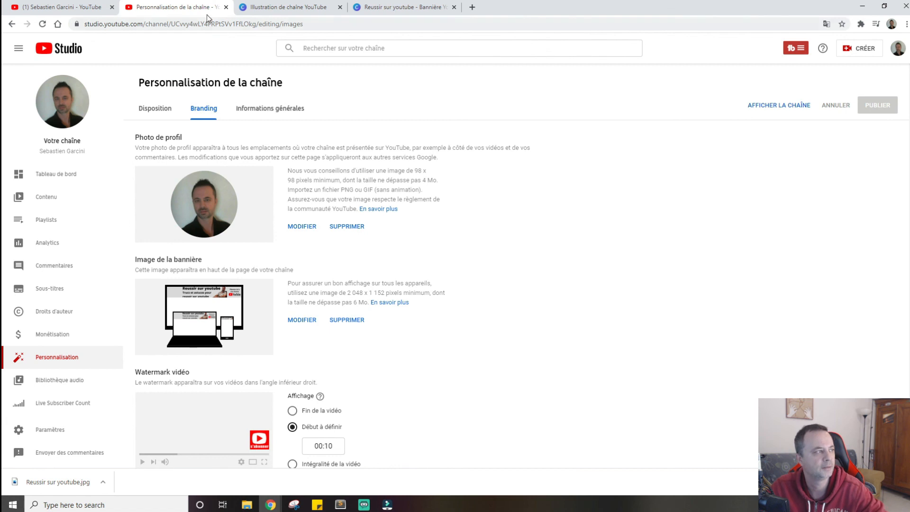
{"action": "left_click", "coordinate": [80, 4]}
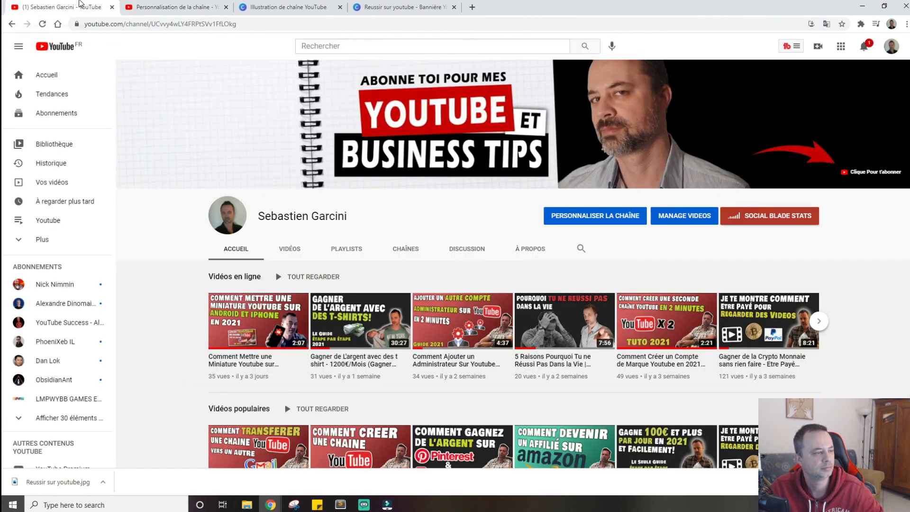
{"action": "key", "text": "F5"}
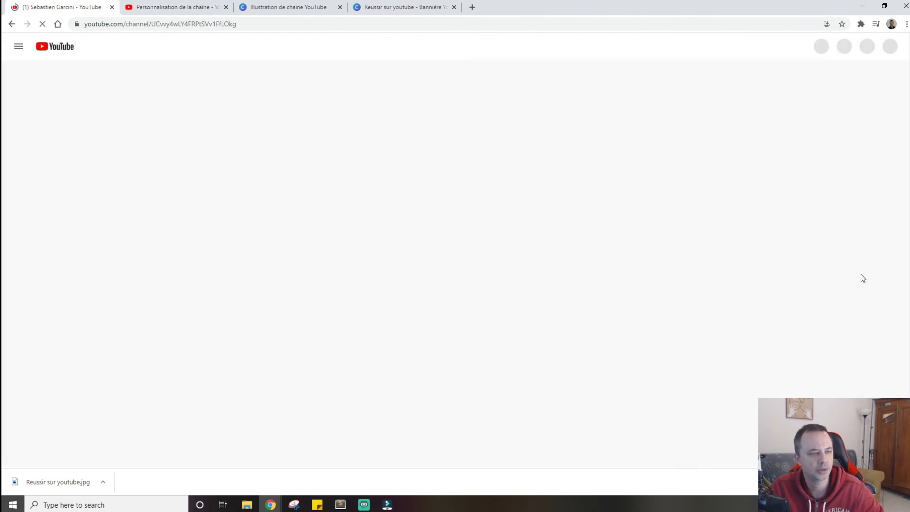